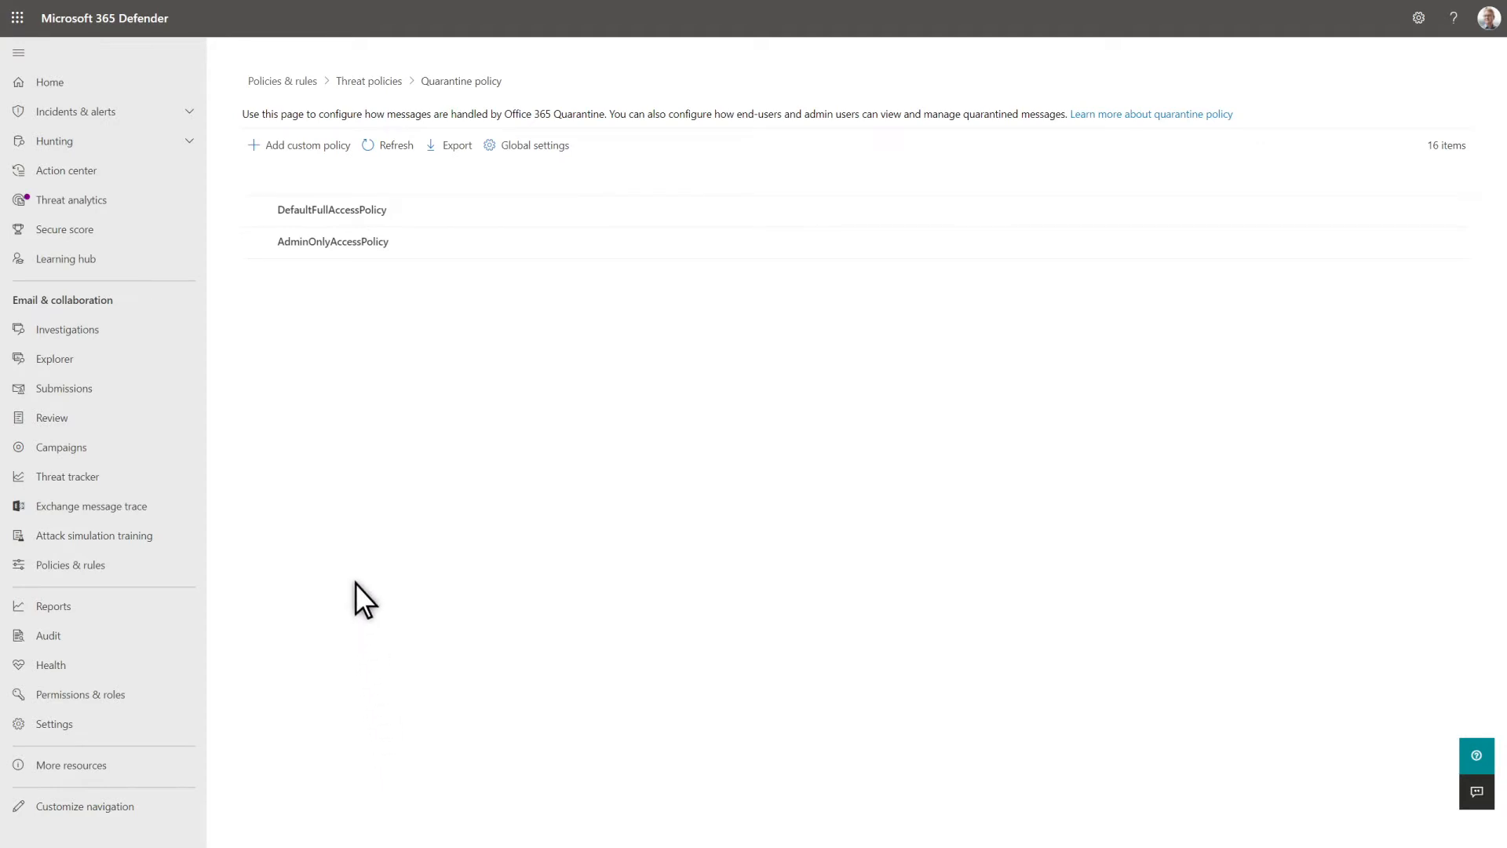
- Start a custom quarantine policy named "Require request to release" and review the release actions offered under Set specific access (Advanced)
left_click(318, 149)
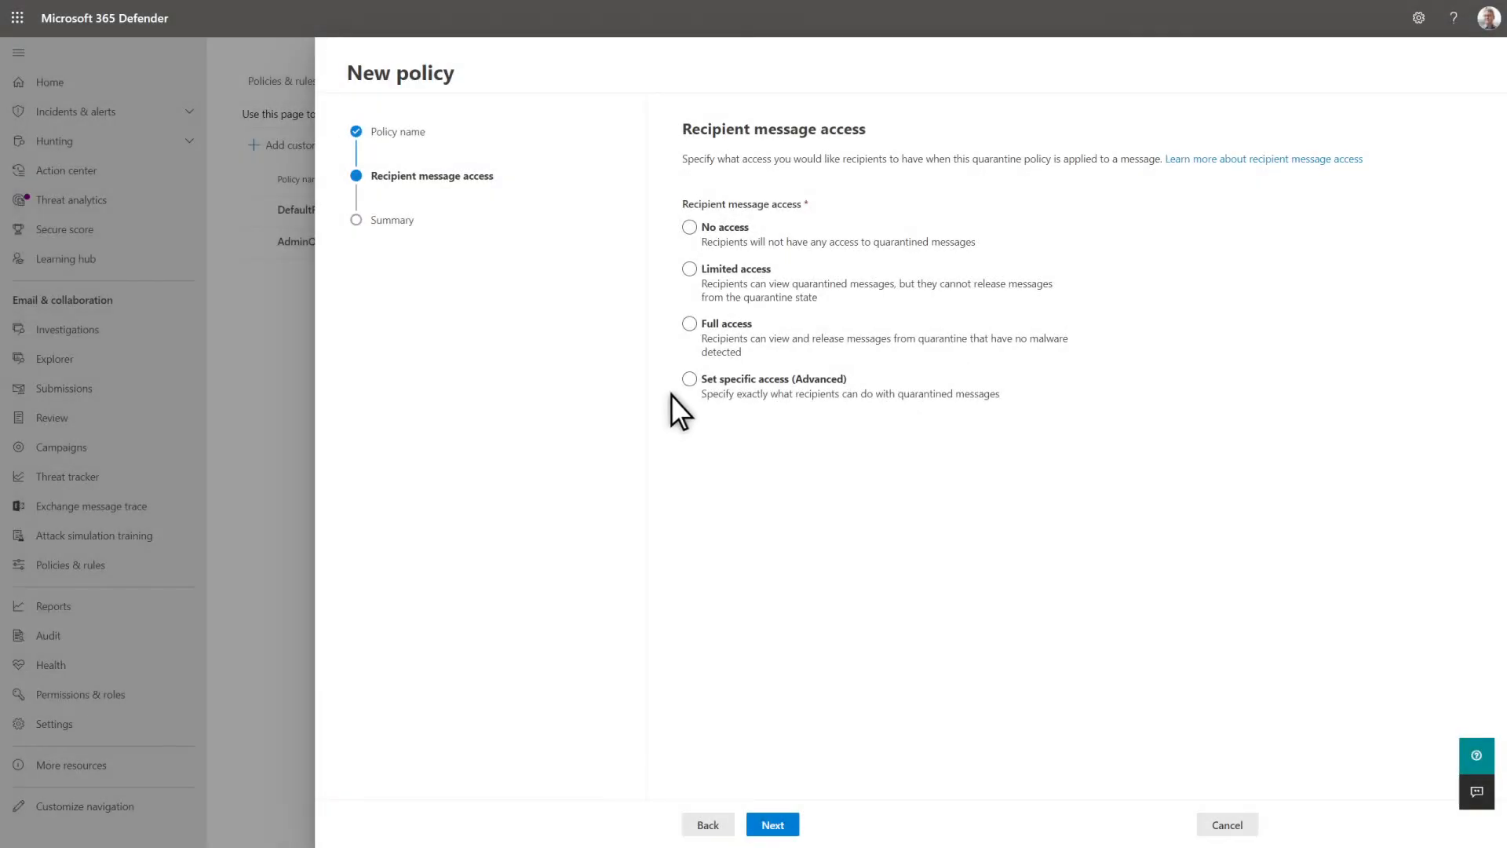
left_click(689, 380)
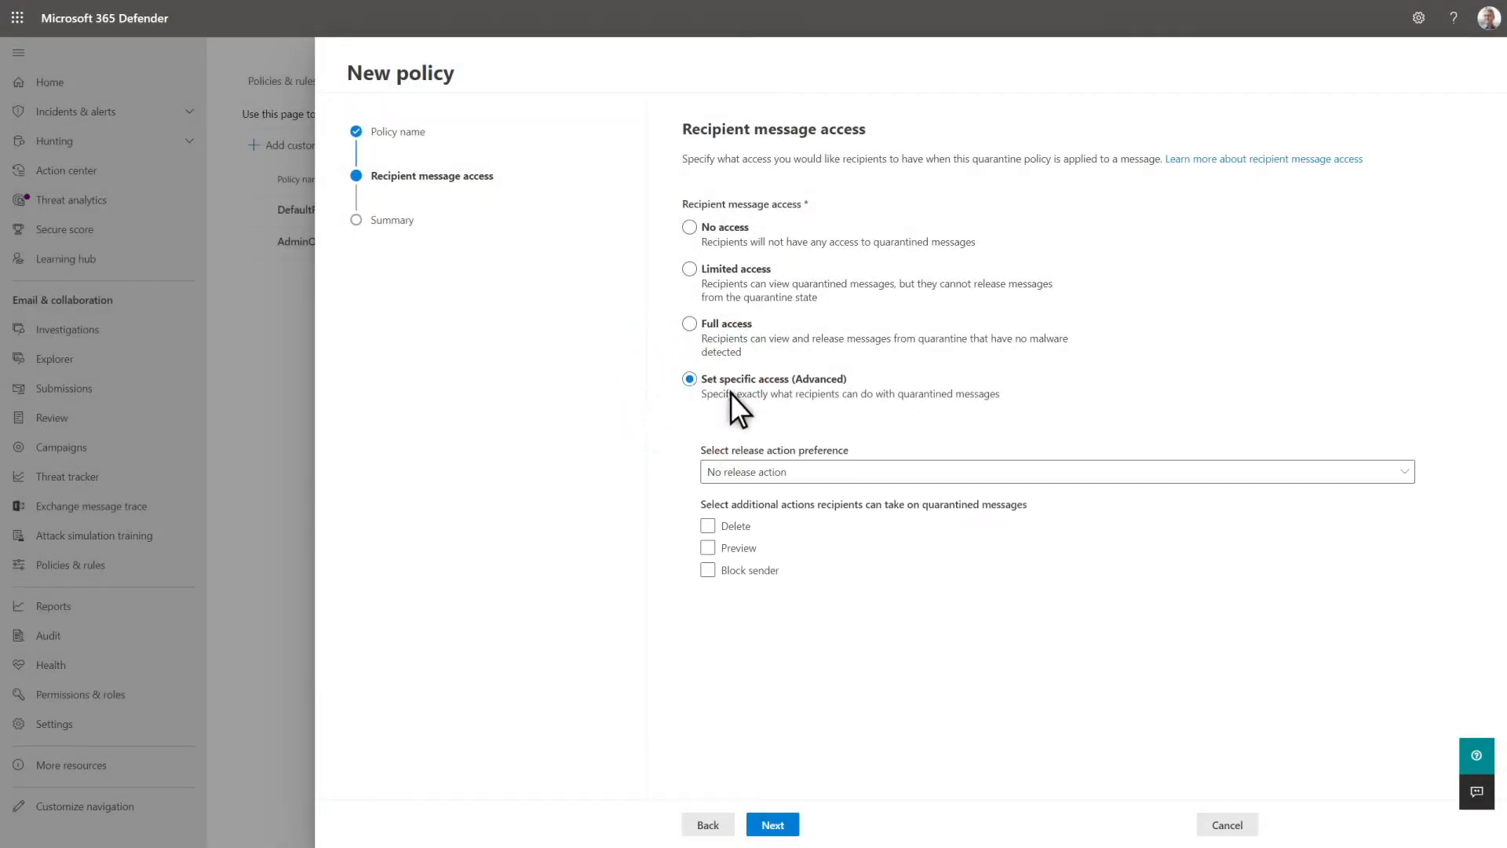
left_click(1054, 478)
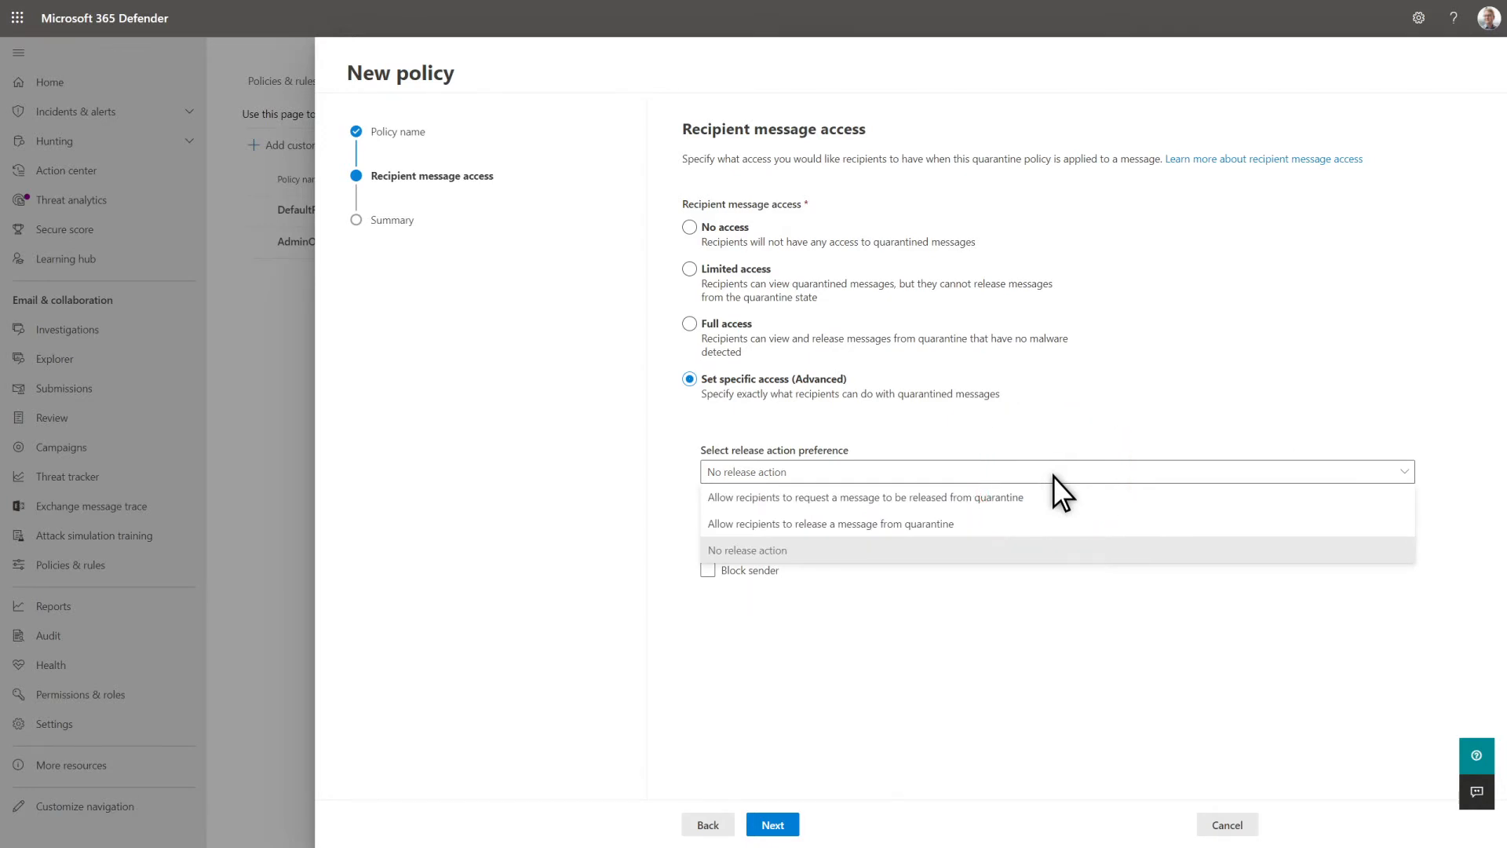
left_click(1054, 477)
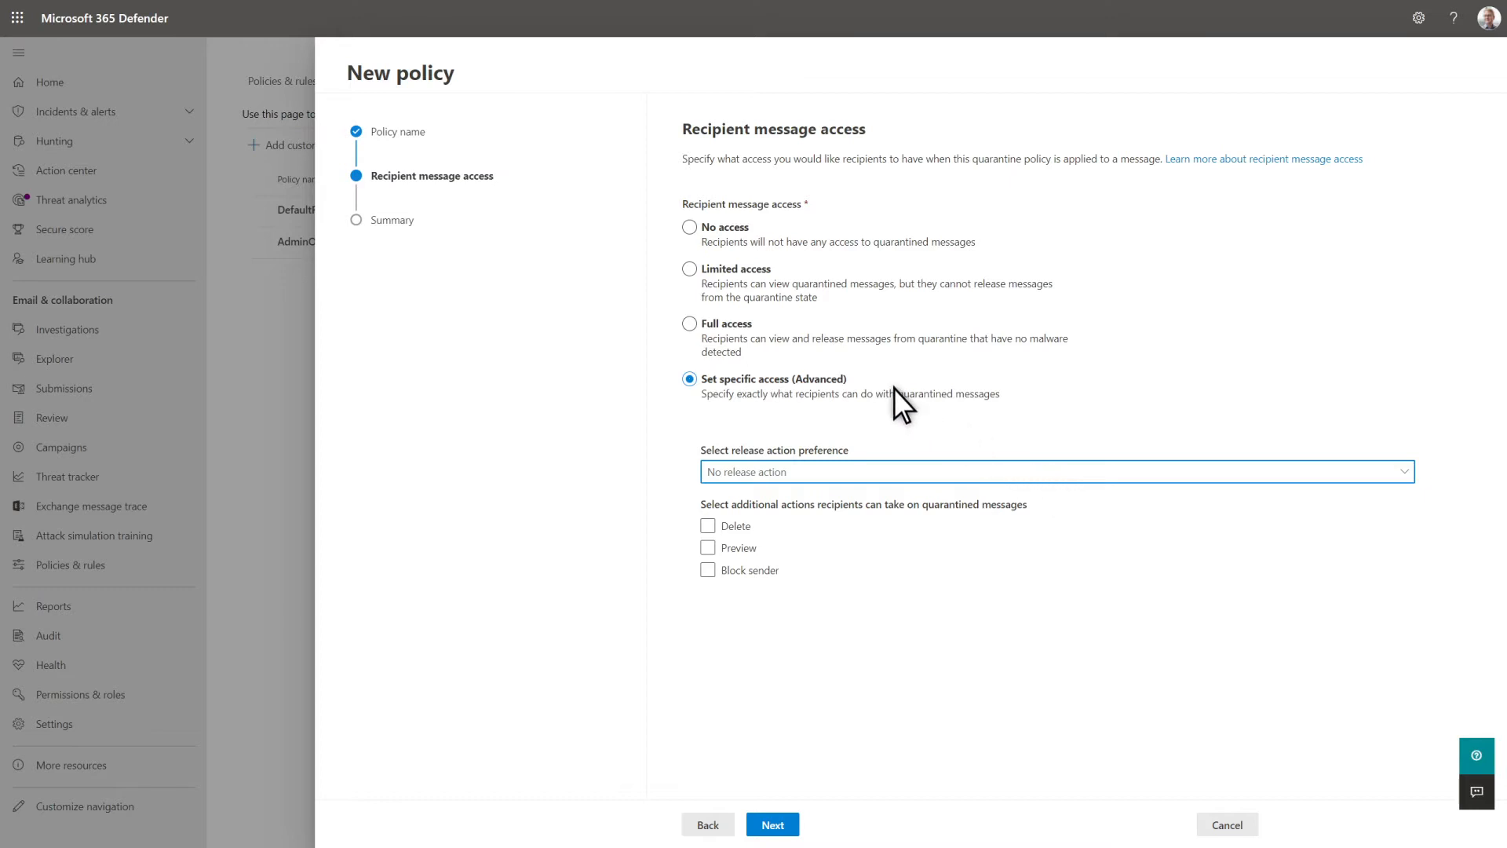
- Submit the quarantine policy with Limited access for recipients, and open the global quarantine settings
left_click(689, 271)
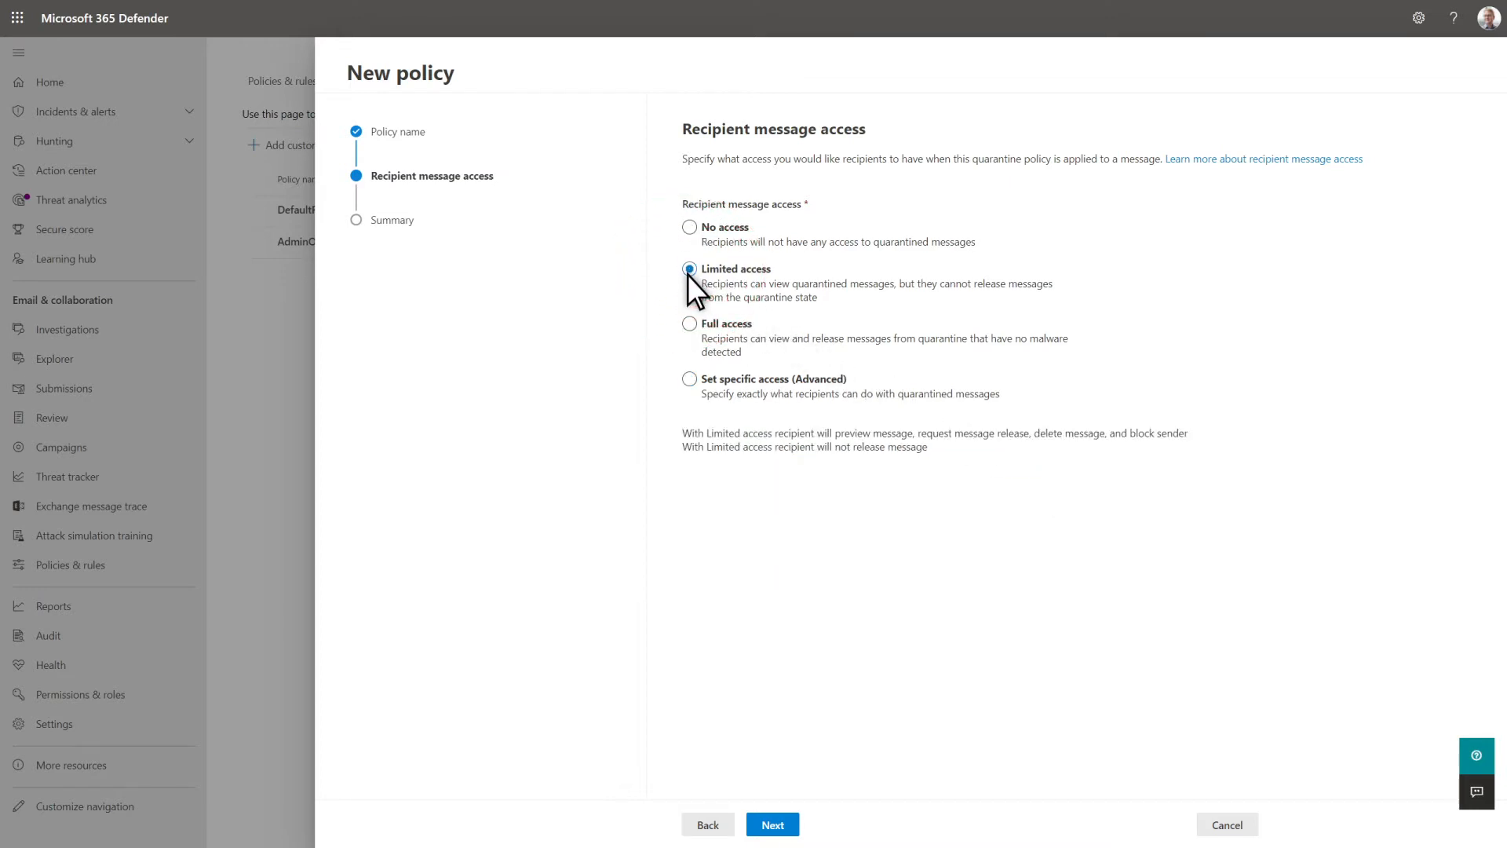
left_click(763, 824)
left_click(764, 824)
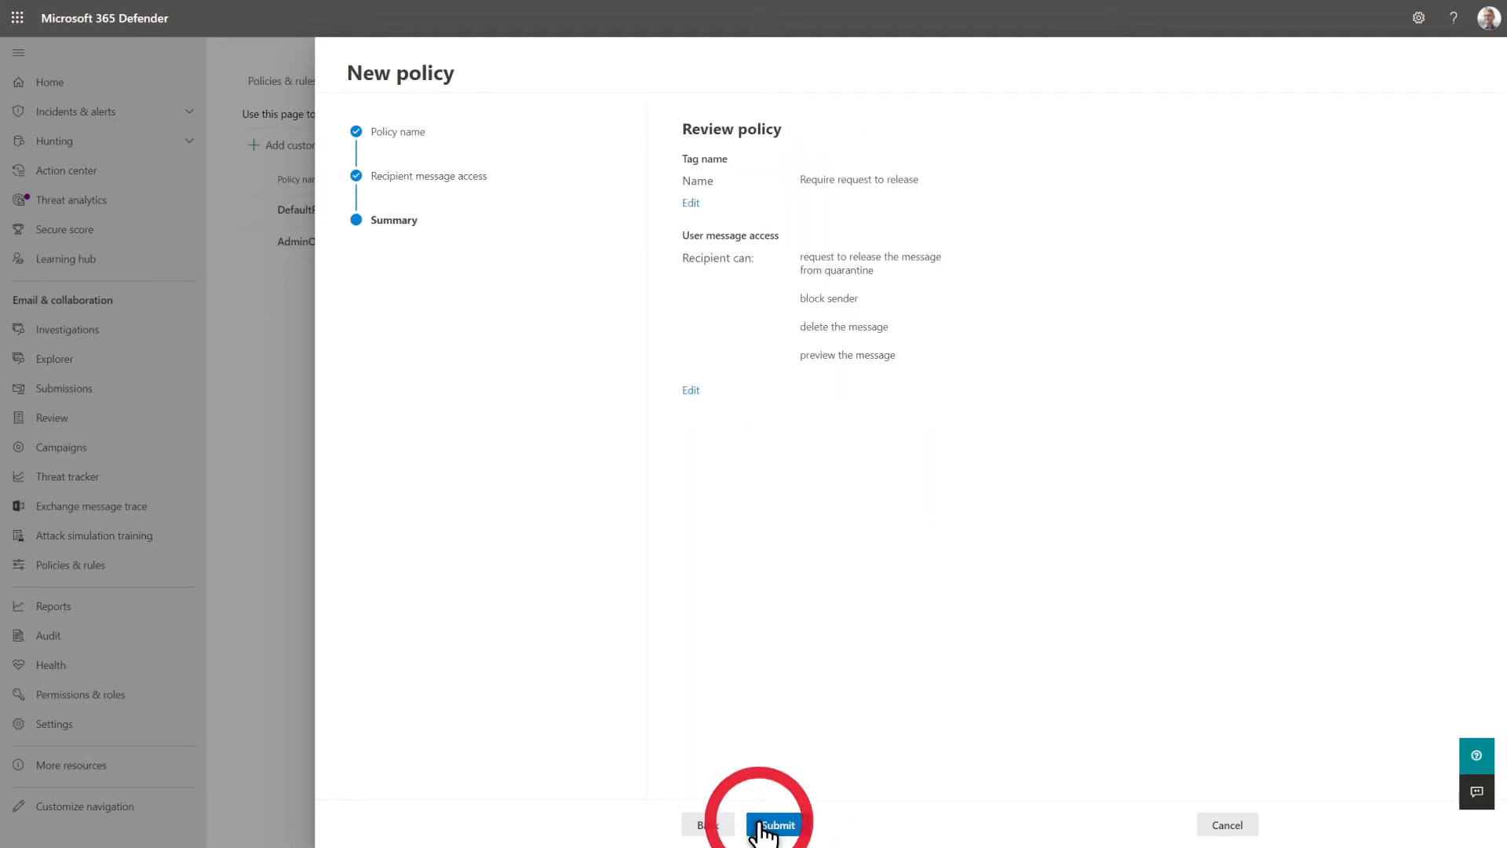
left_click(724, 825)
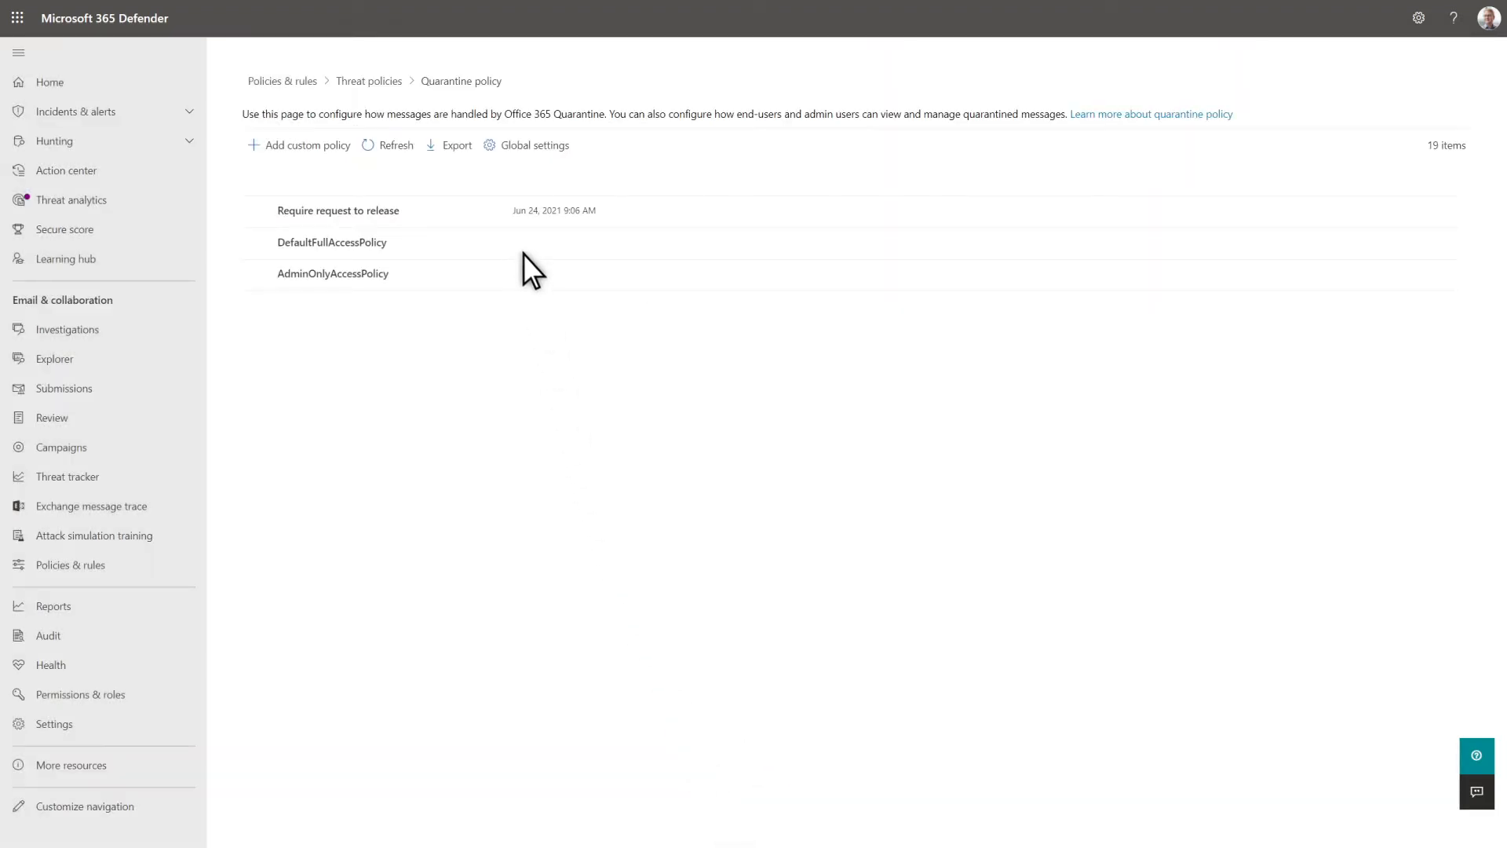
left_click(500, 147)
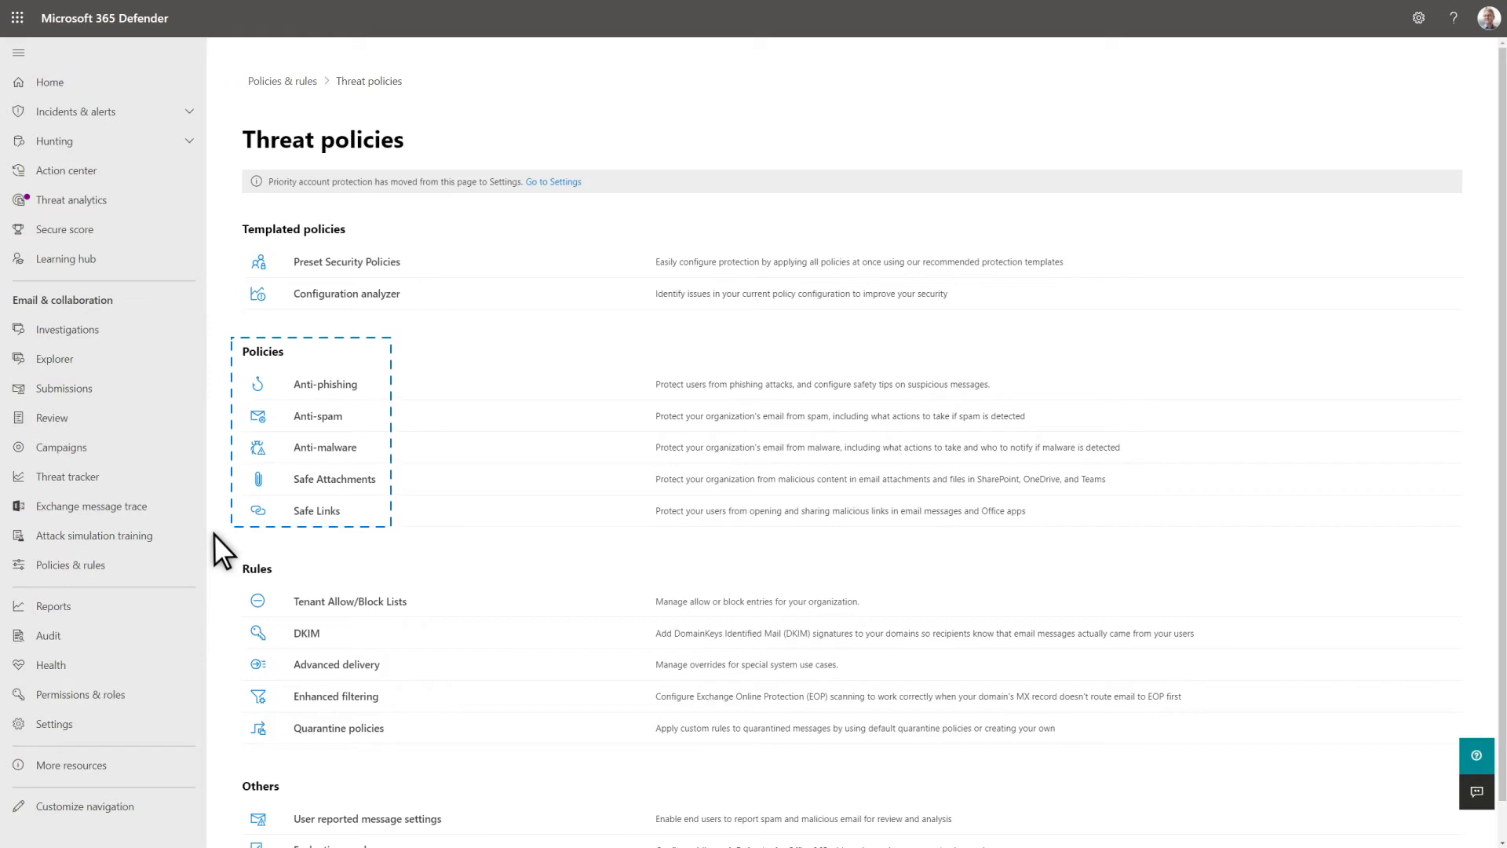
- Start a new inbound anti-spam policy named "Require quarantine release requests"
left_click(338, 420)
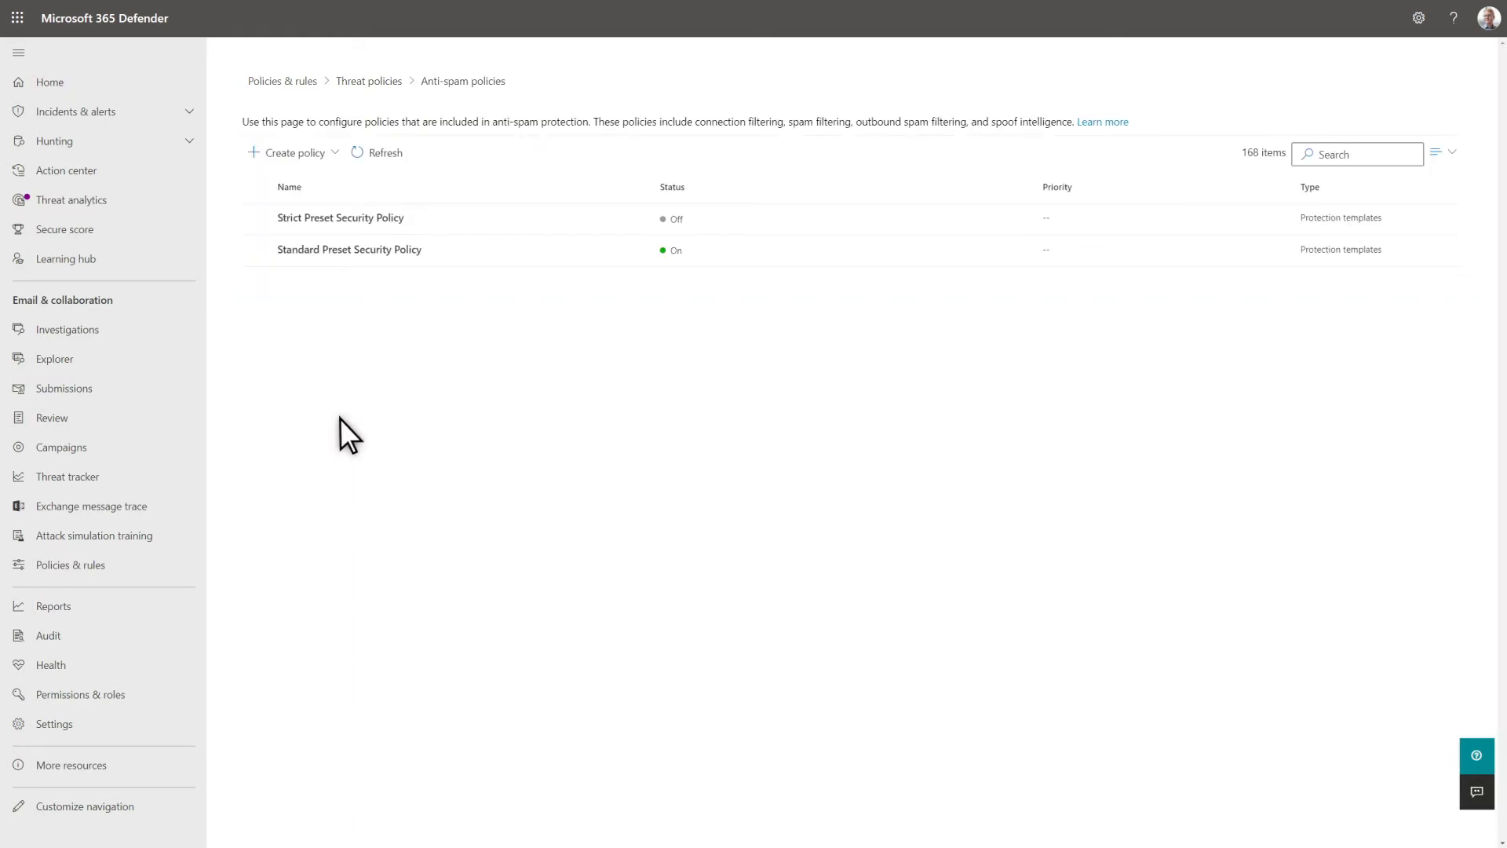
left_click(300, 153)
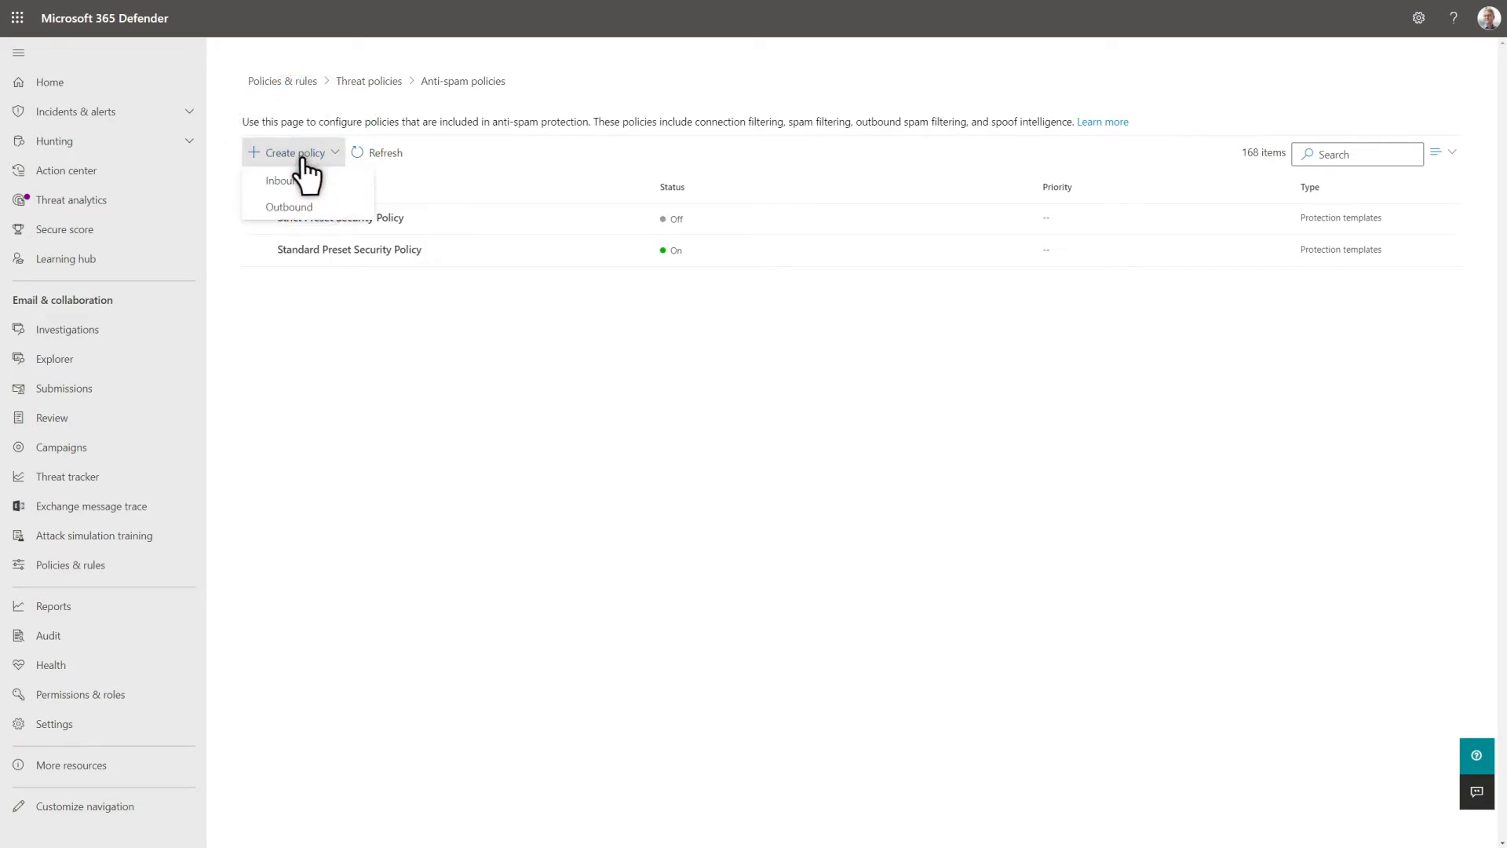
left_click(300, 182)
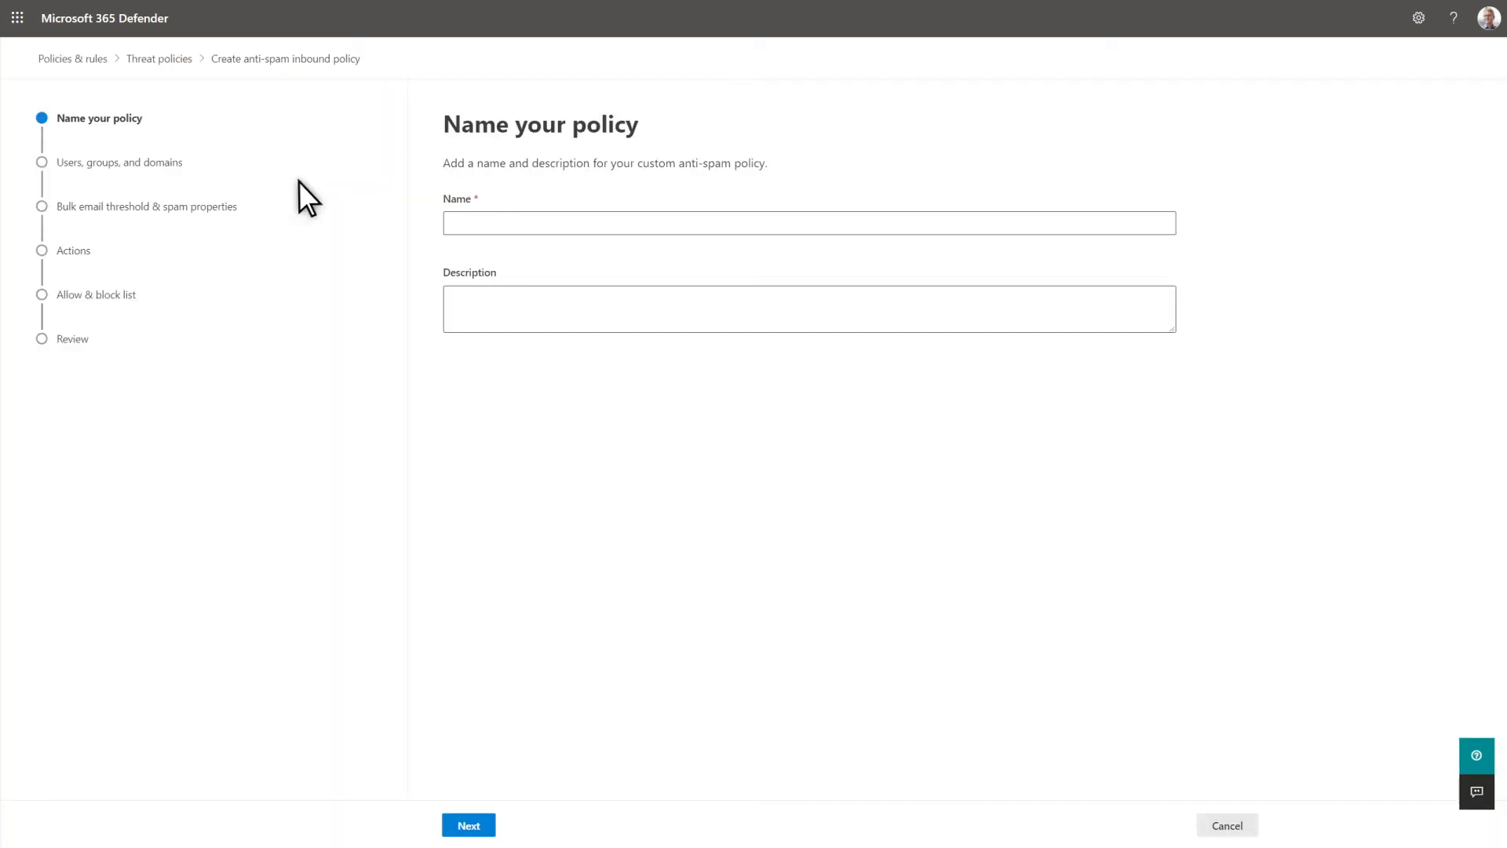
left_click(604, 225)
type("Require quarantine release requests")
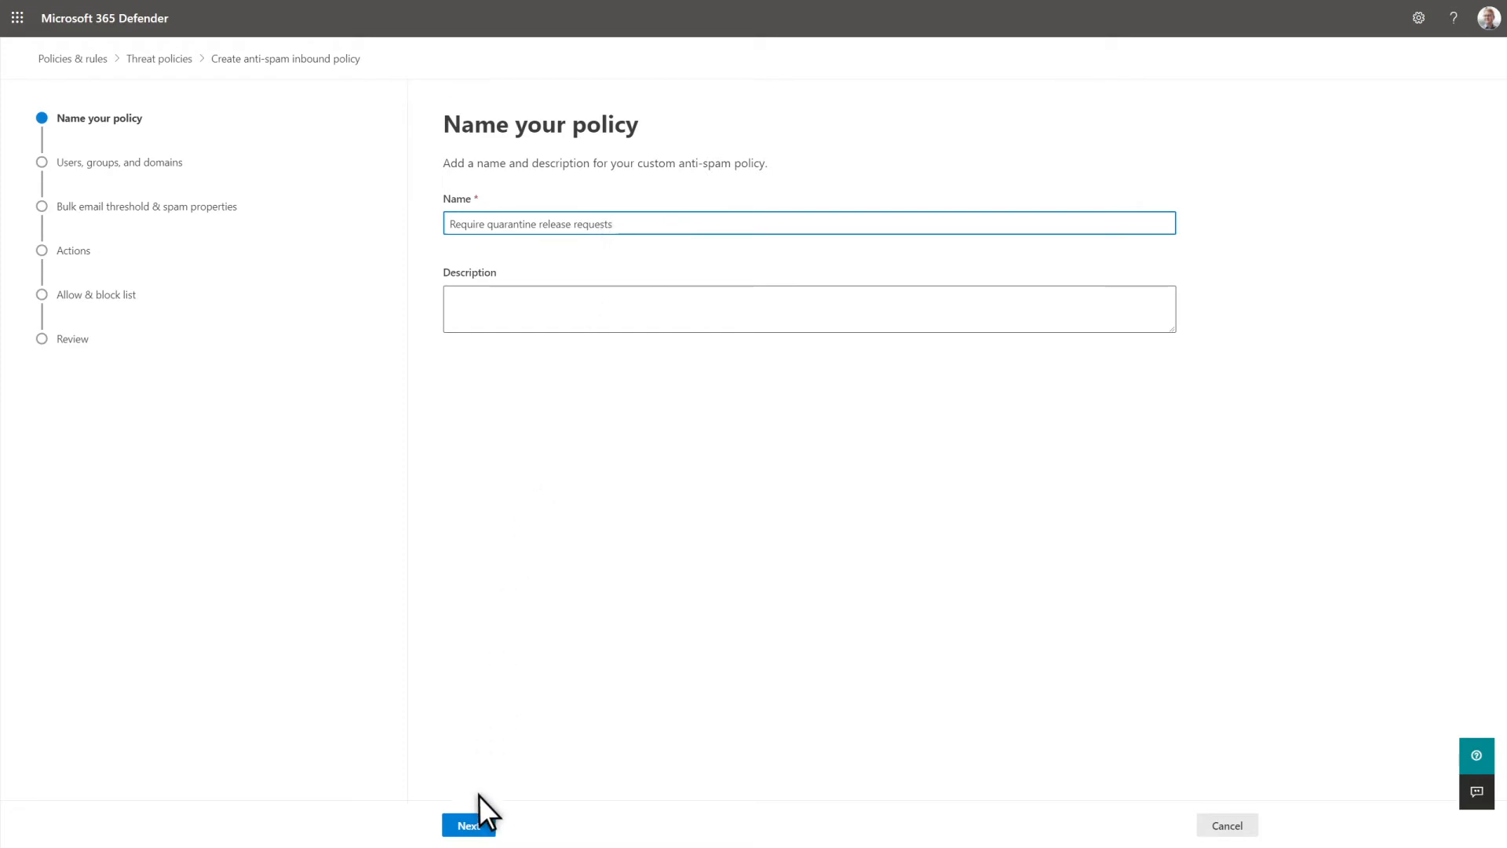
left_click(473, 826)
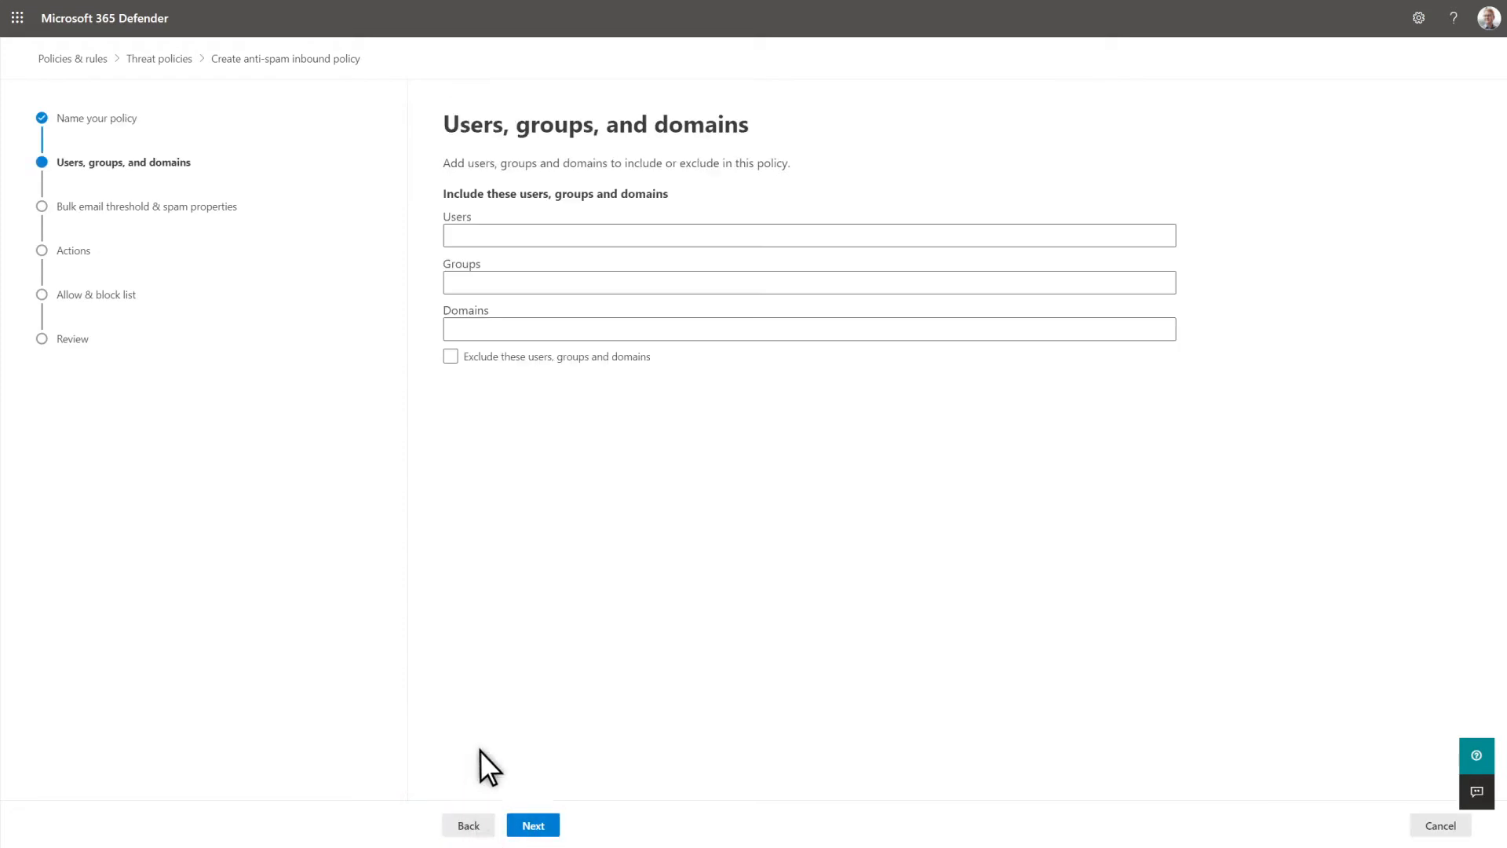
- Include the user quarantineUser in the policy and keep the default bulk email threshold and spam properties
left_click(548, 238)
type("quarantineUser")
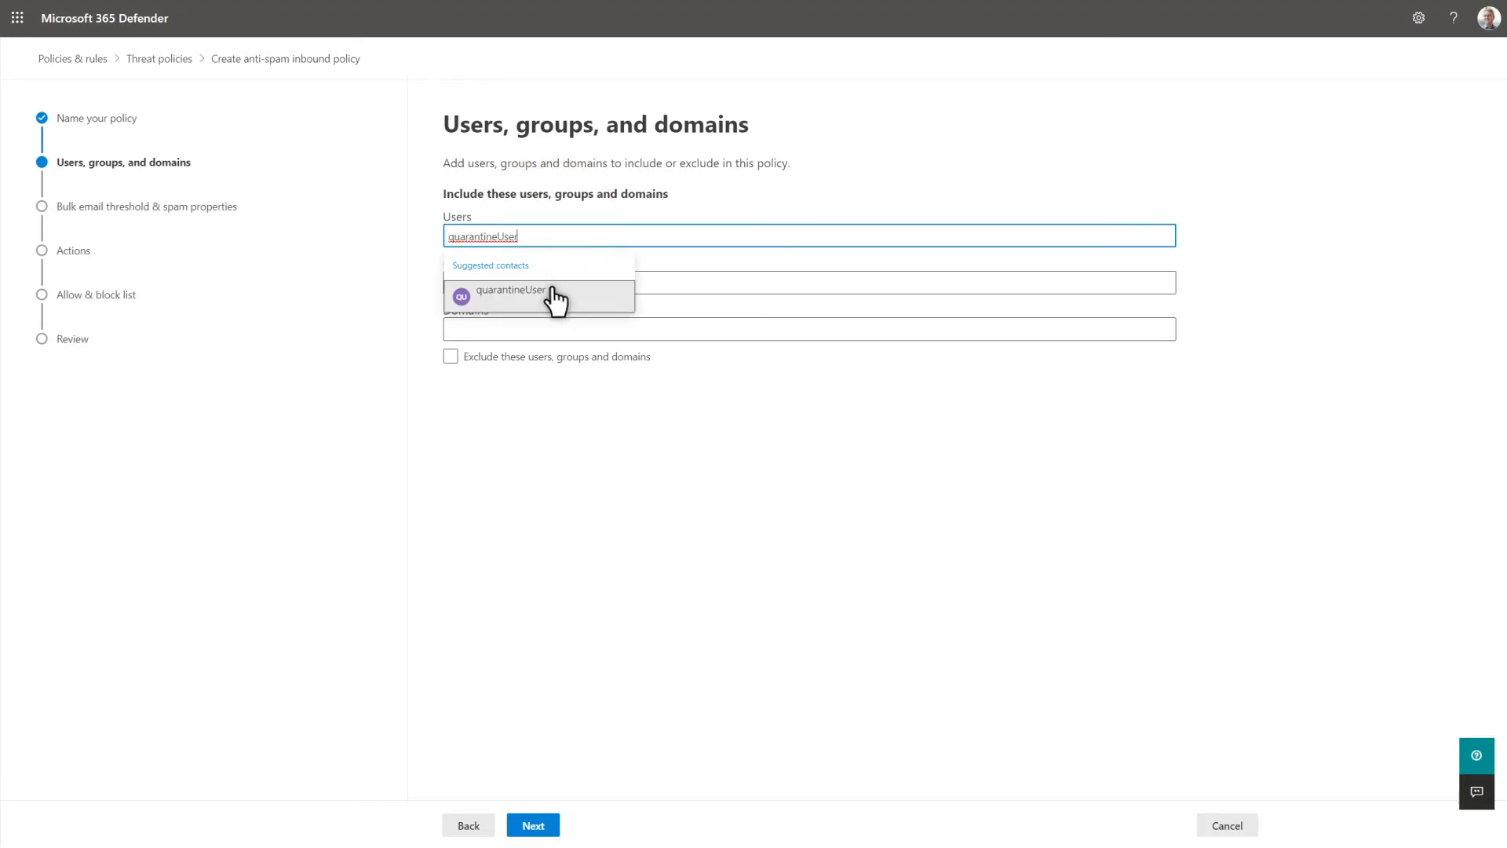
left_click(554, 297)
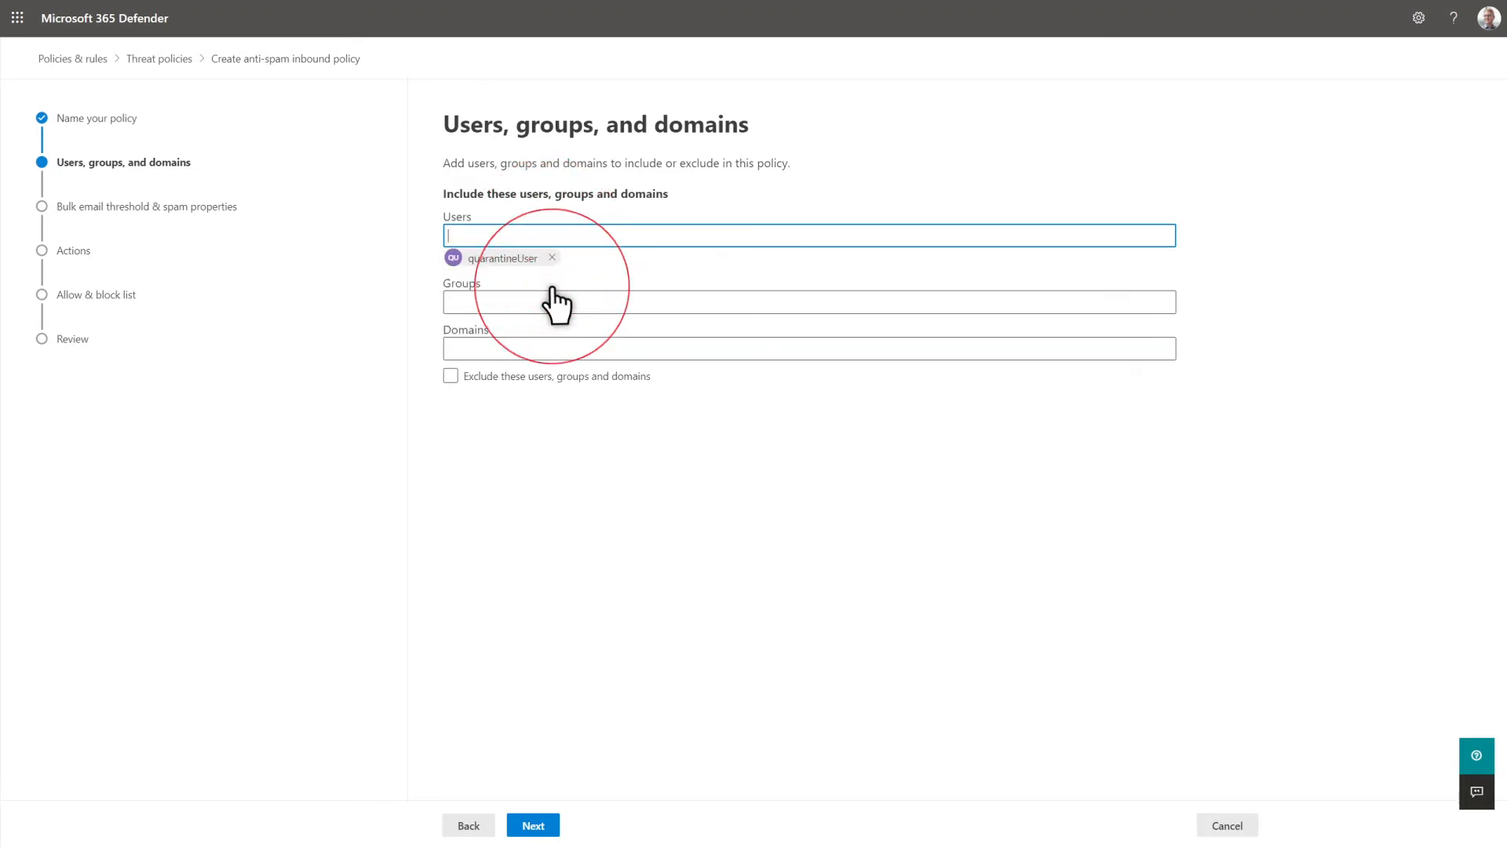
left_click(542, 829)
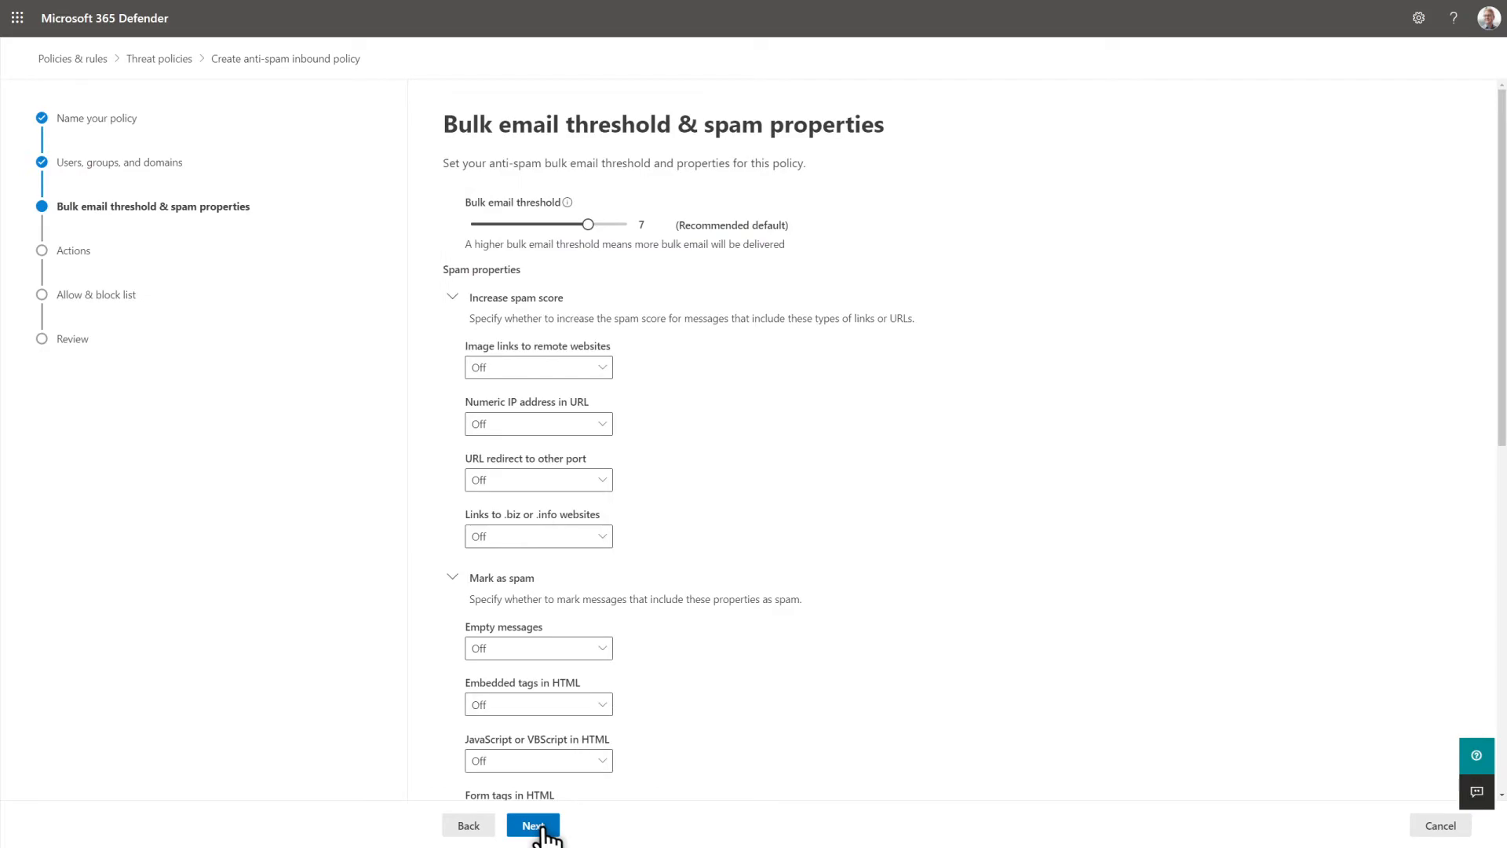
left_click(542, 828)
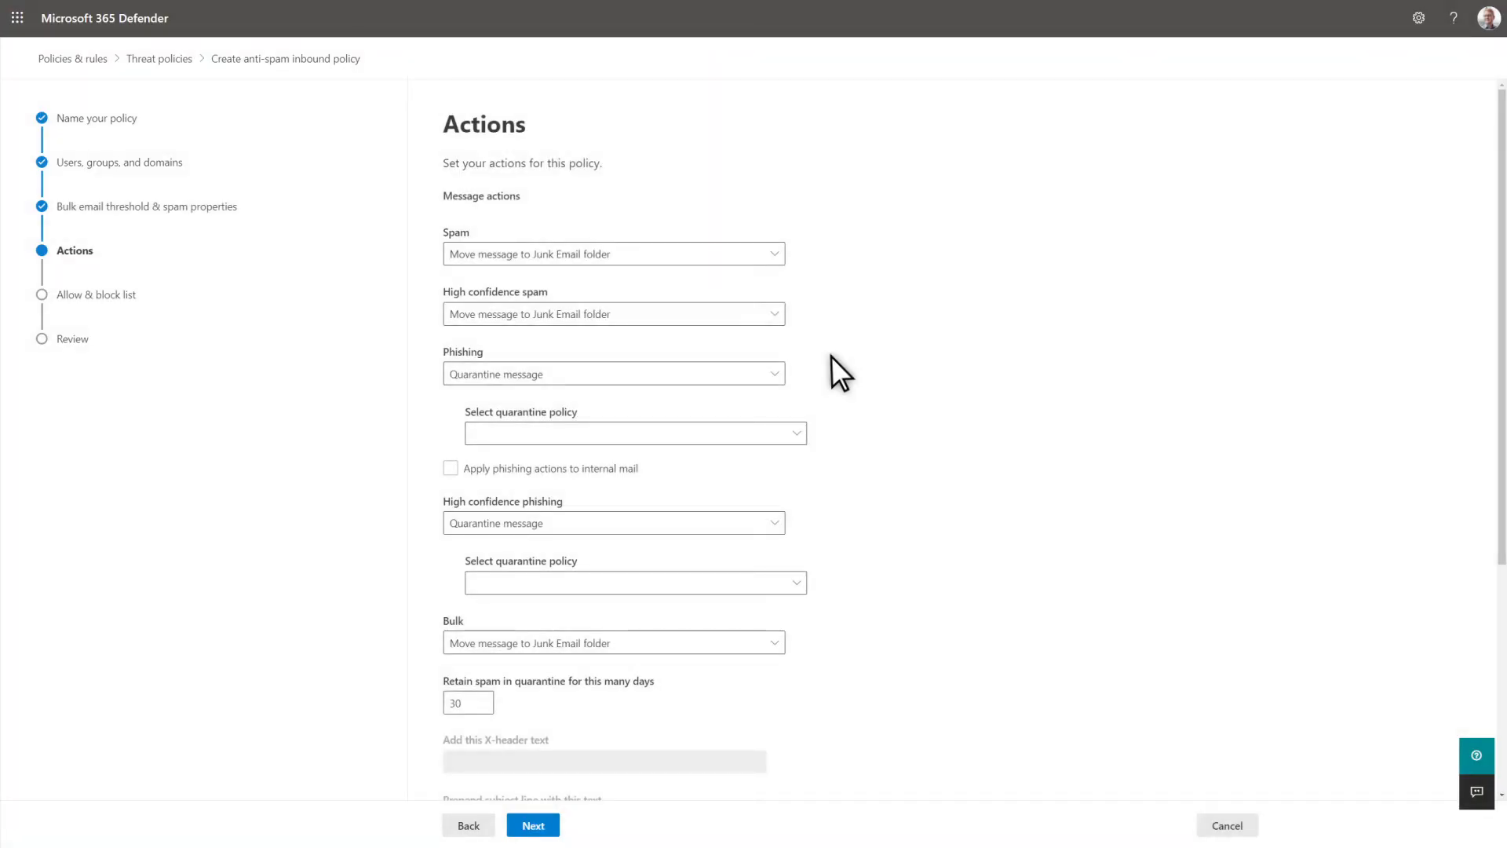
- Set the high confidence spam action to Quarantine message with the "Require request to release" quarantine policy
left_click(757, 316)
left_click(718, 471)
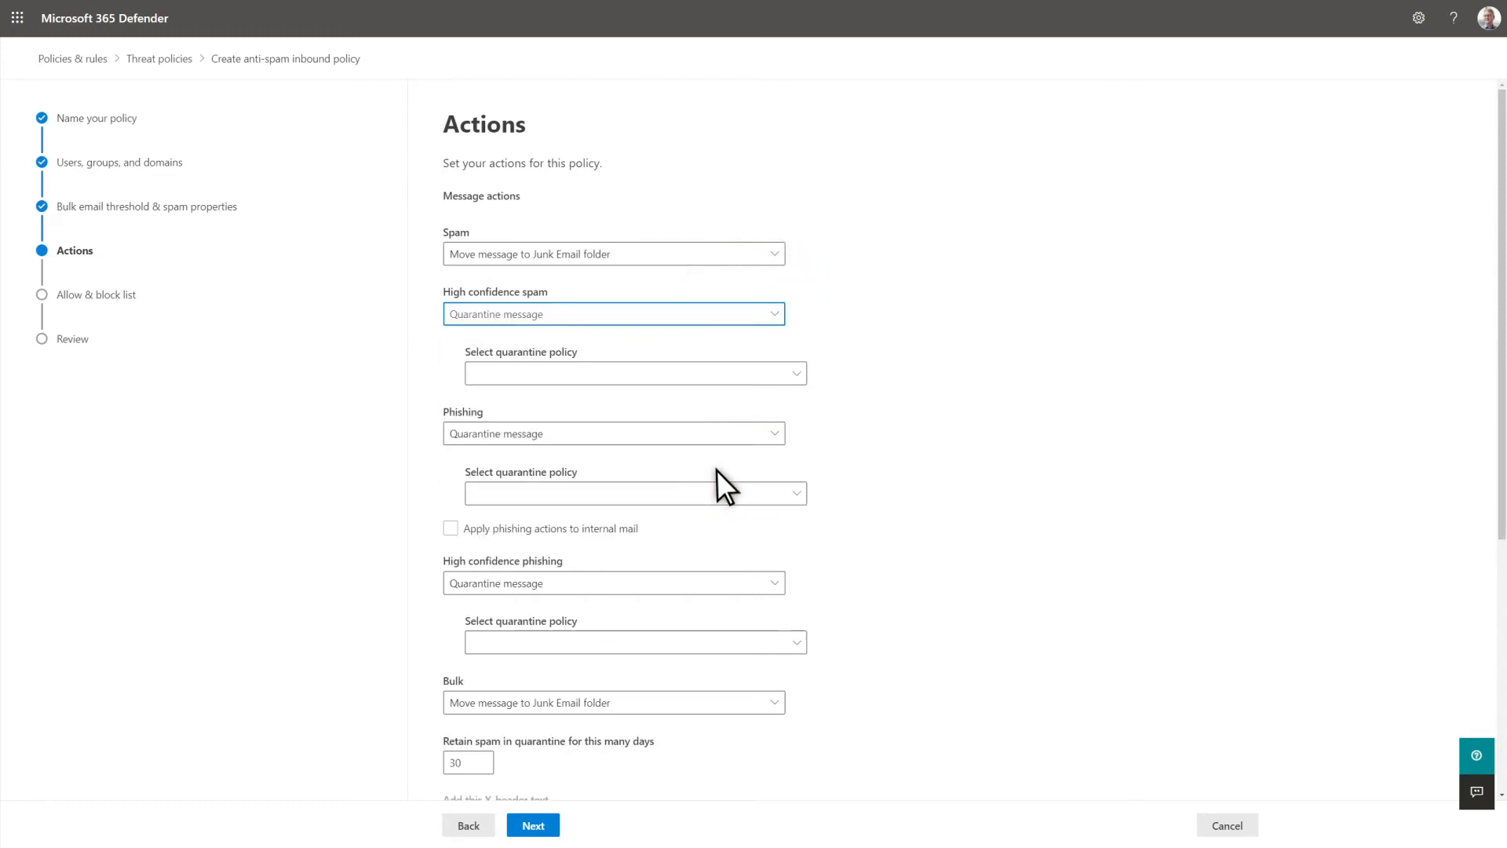
left_click(754, 375)
left_click(695, 398)
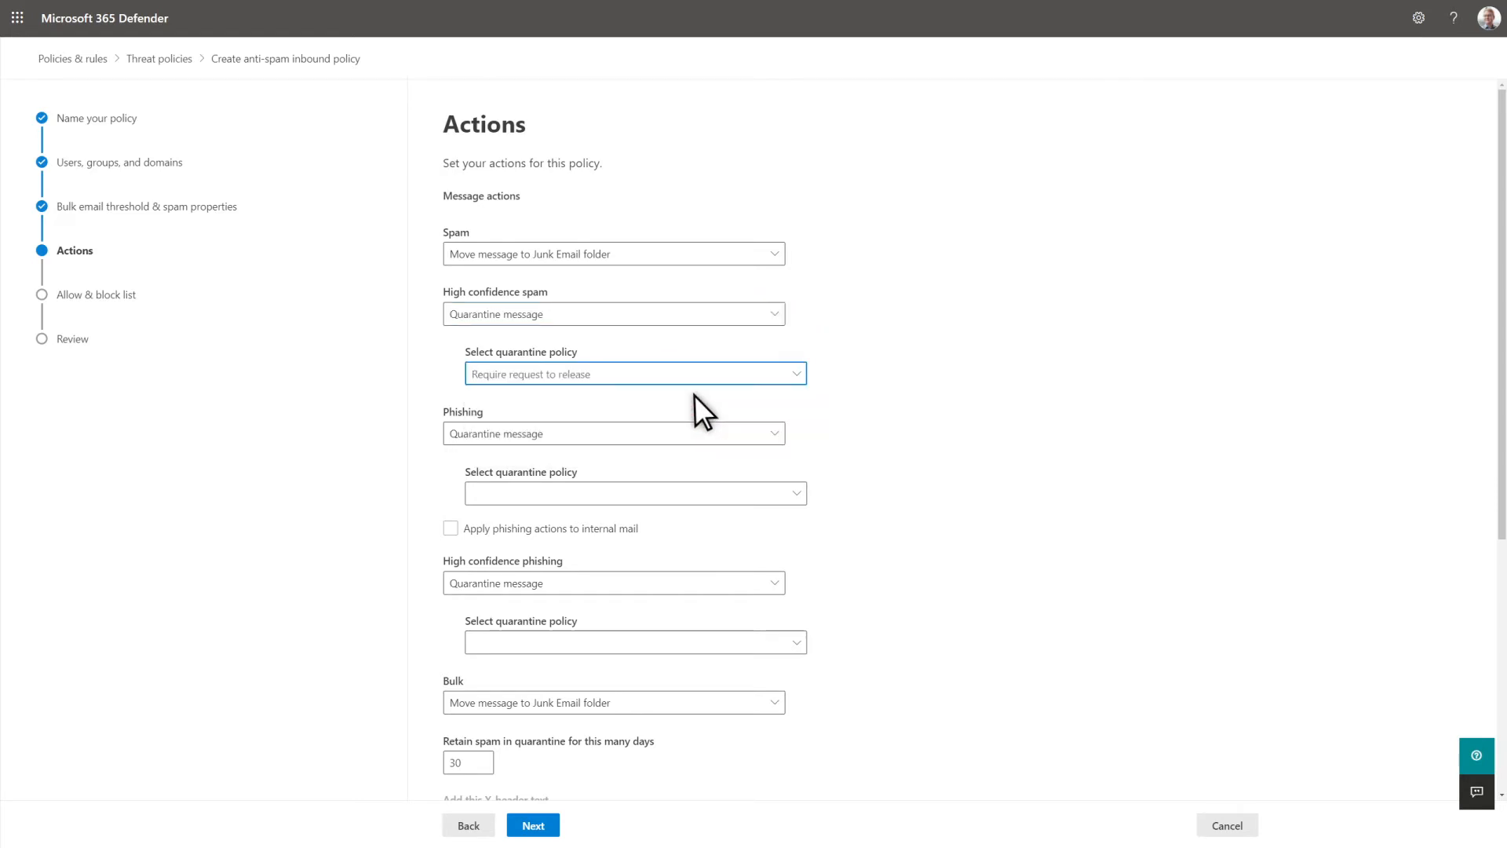
- Assign the "Require request to release" quarantine policy to phishing and AdminOnlyAccessPolicy to high confidence phishing
left_click(695, 498)
left_click(652, 520)
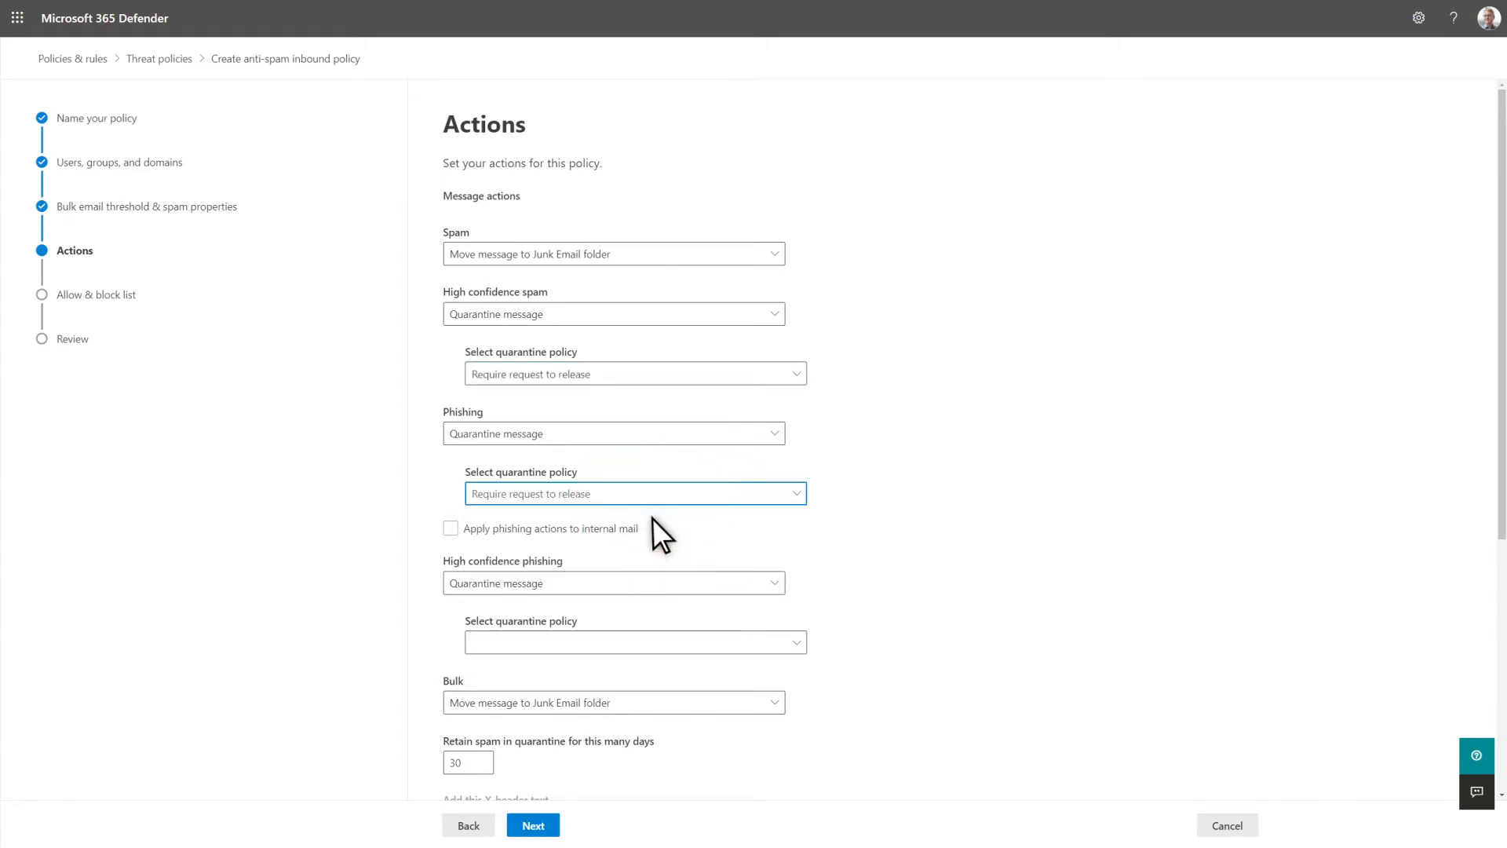
left_click(753, 647)
left_click(721, 722)
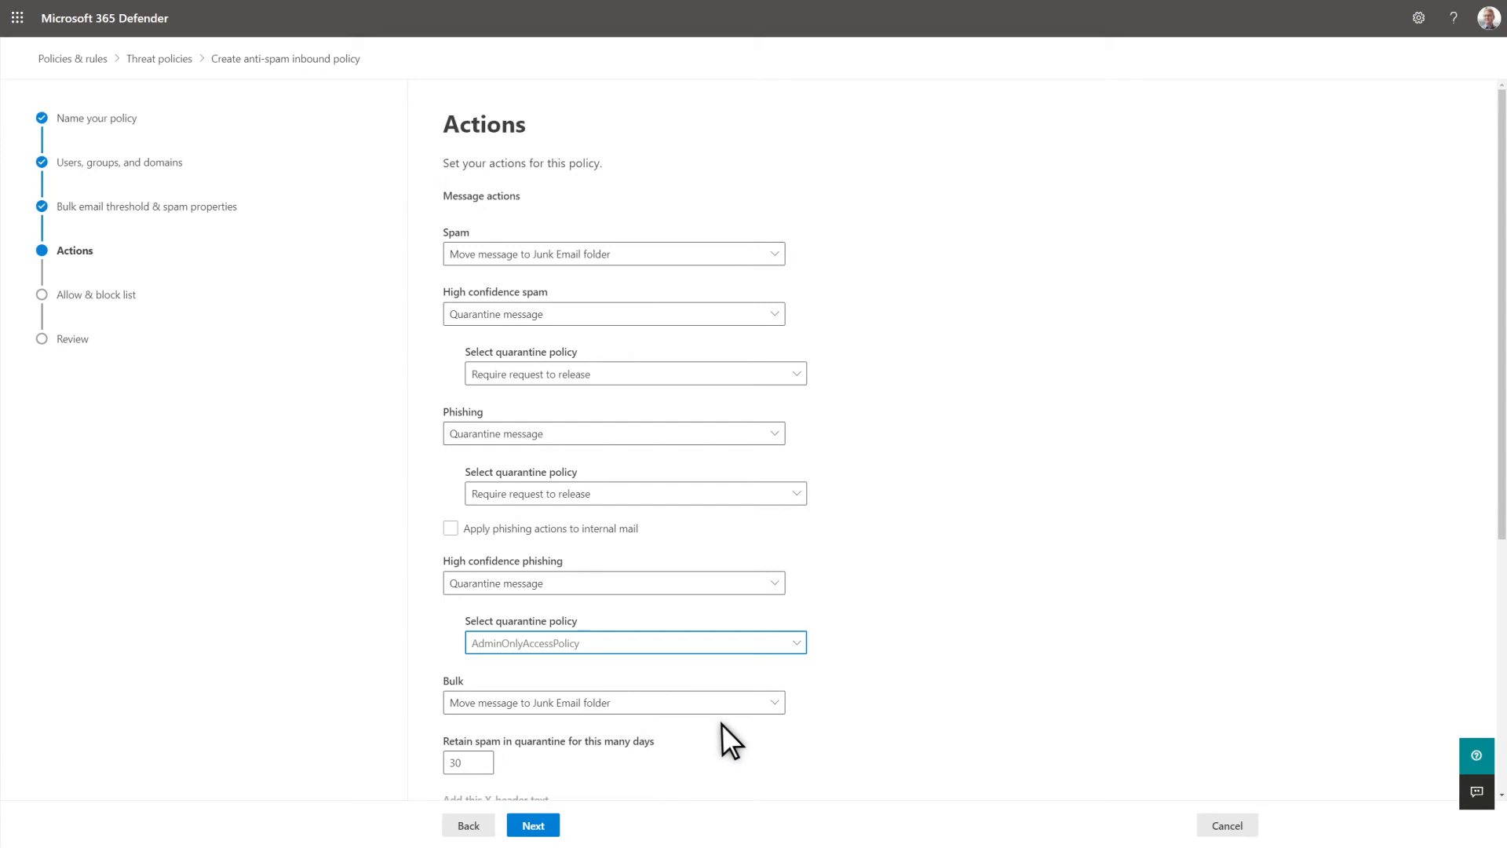
- Enable end-user spam notifications and finish creating the anti-spam policy
left_click(1502, 756)
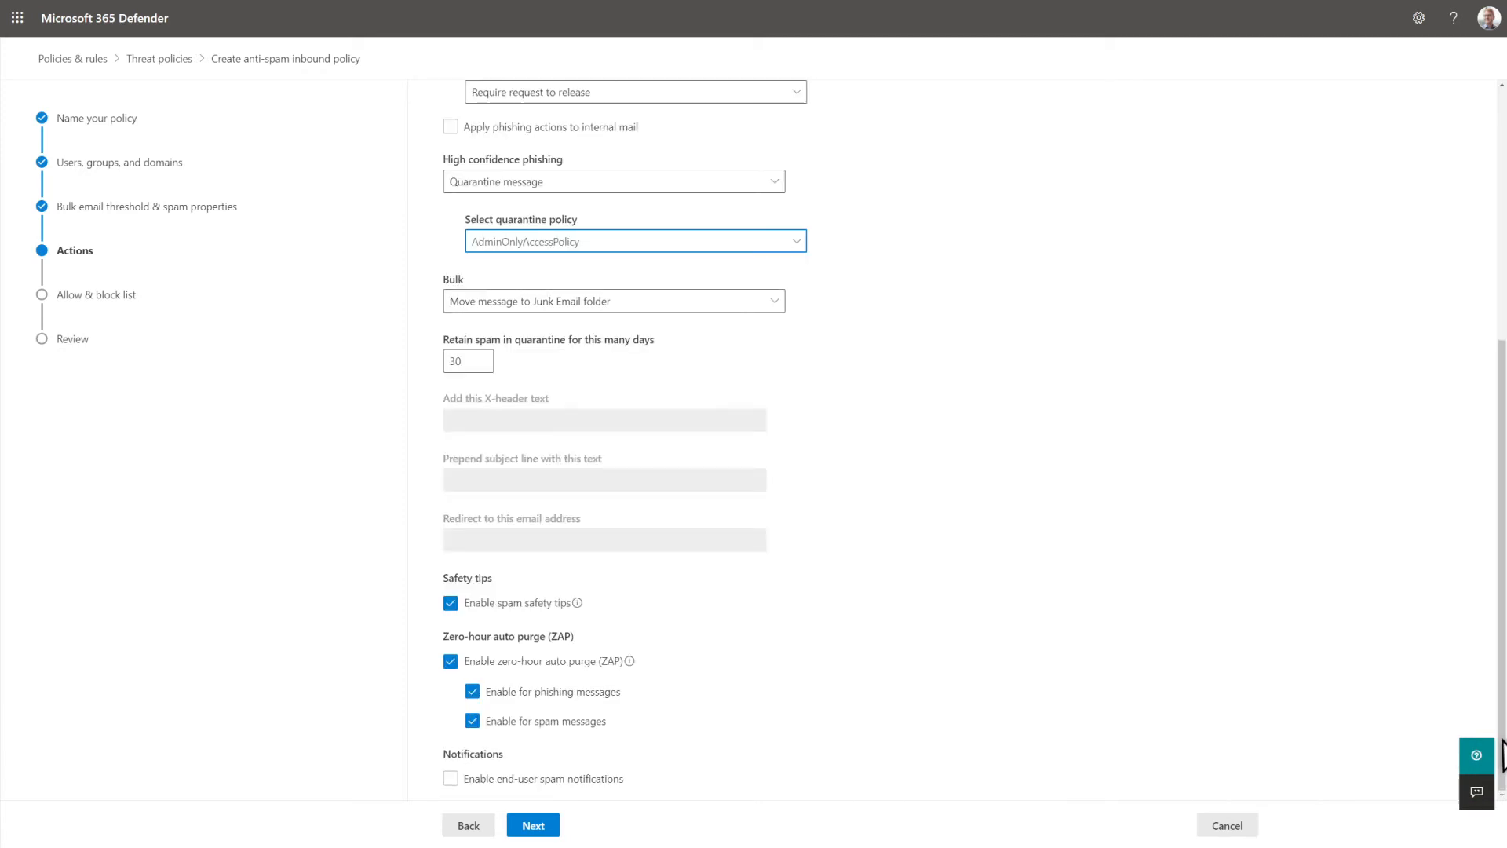
left_click(450, 778)
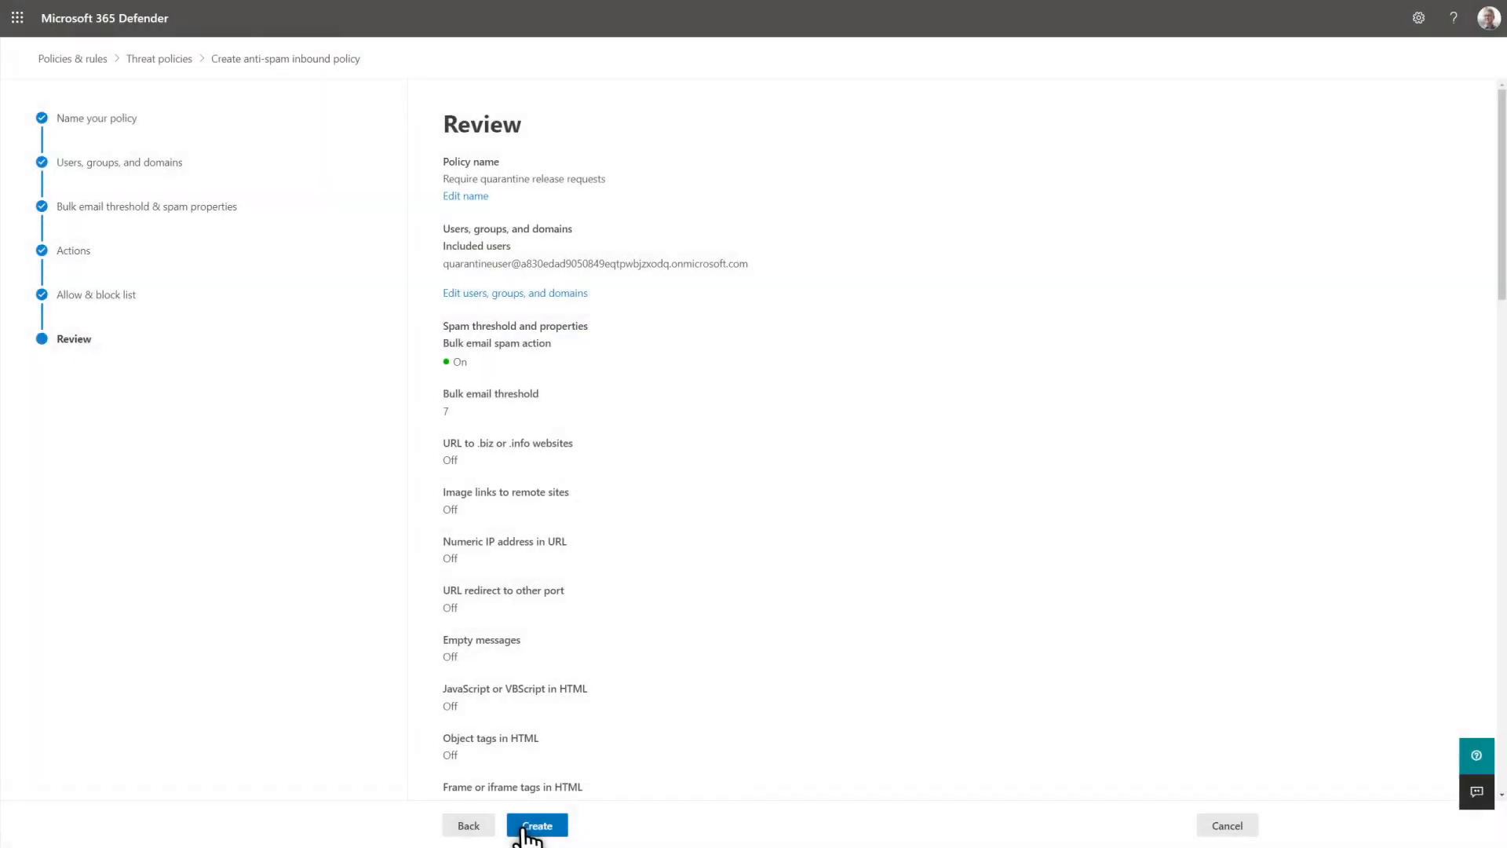
left_click(524, 826)
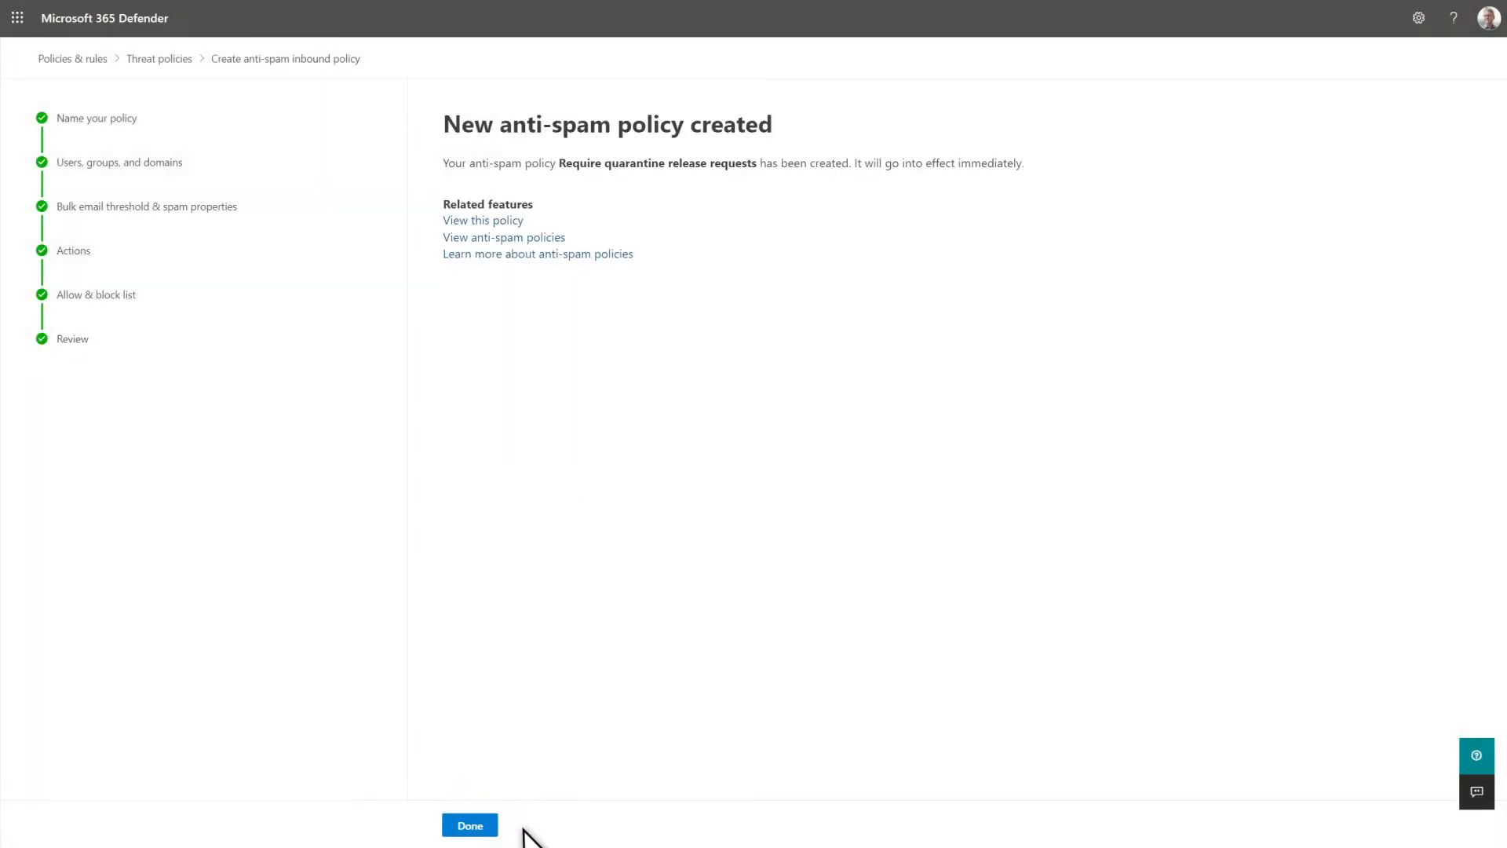
left_click(476, 828)
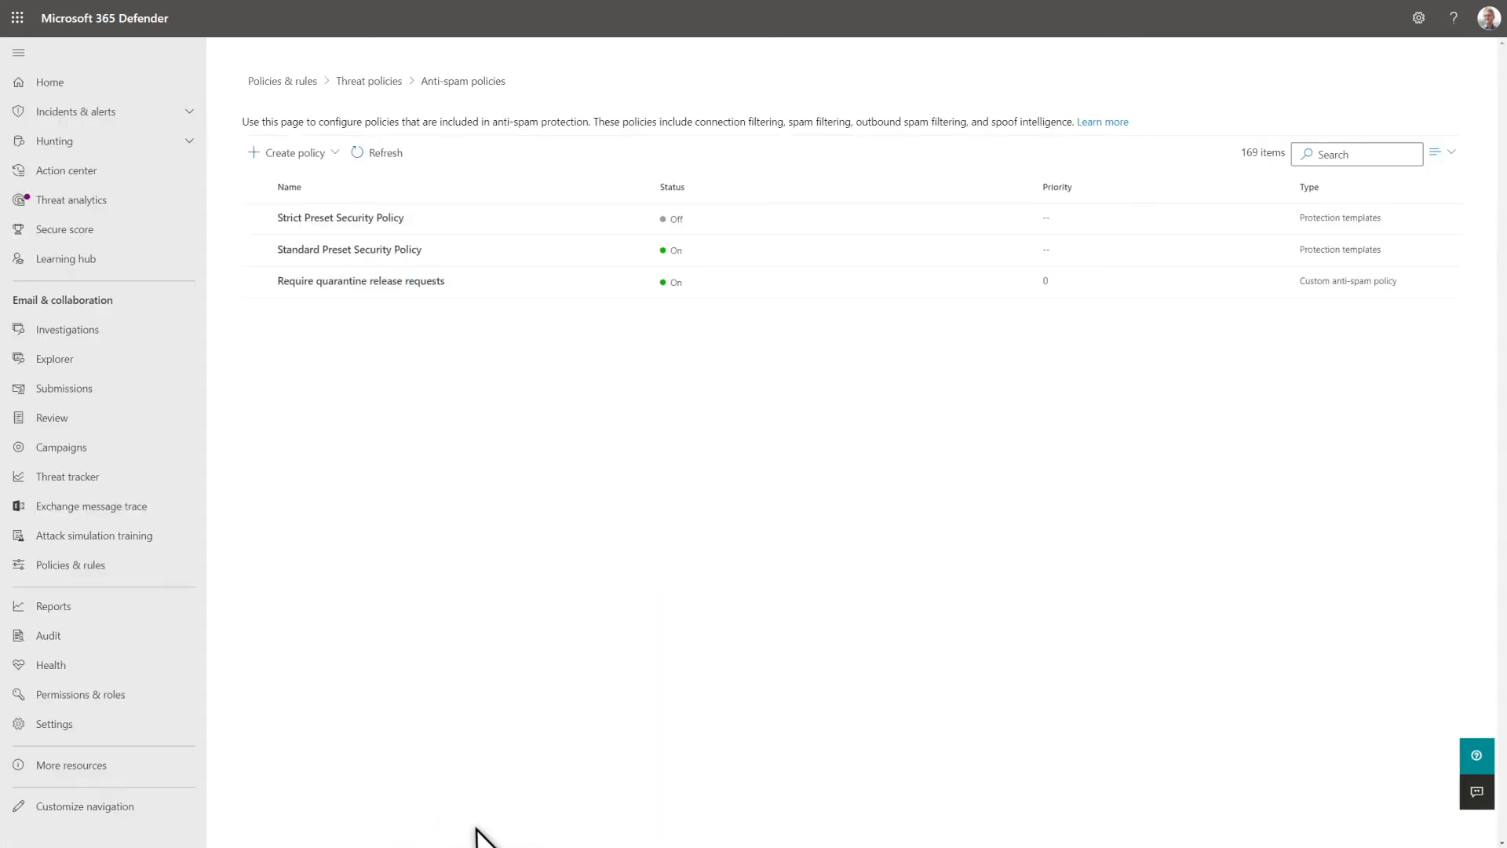
left_click(266, 286)
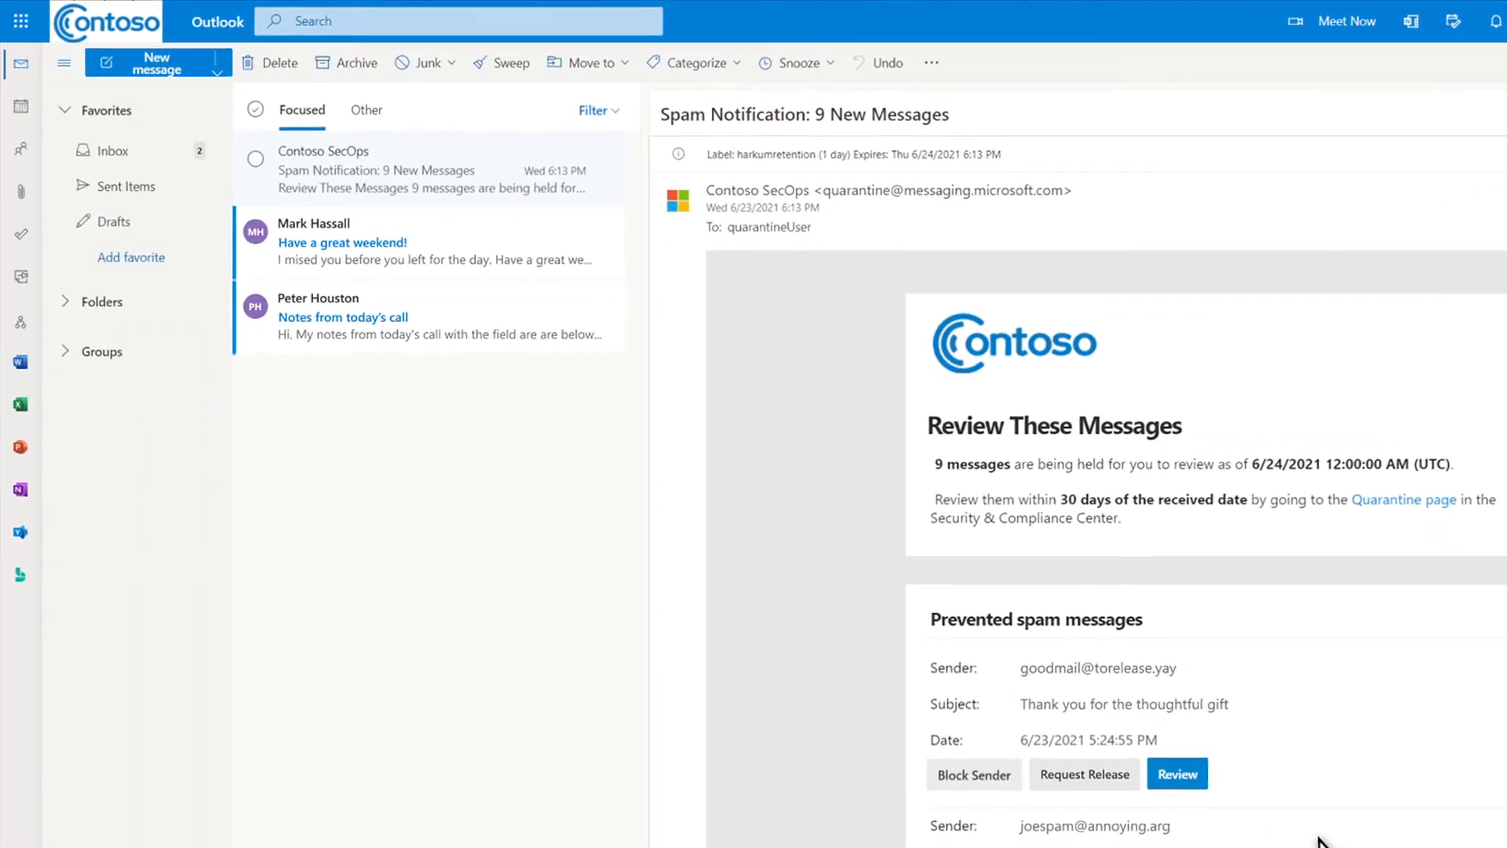
- From the spam notification in Outlook, review the quarantined message "Thank you for the thoughtful gift" and request its release
left_click(250, 147)
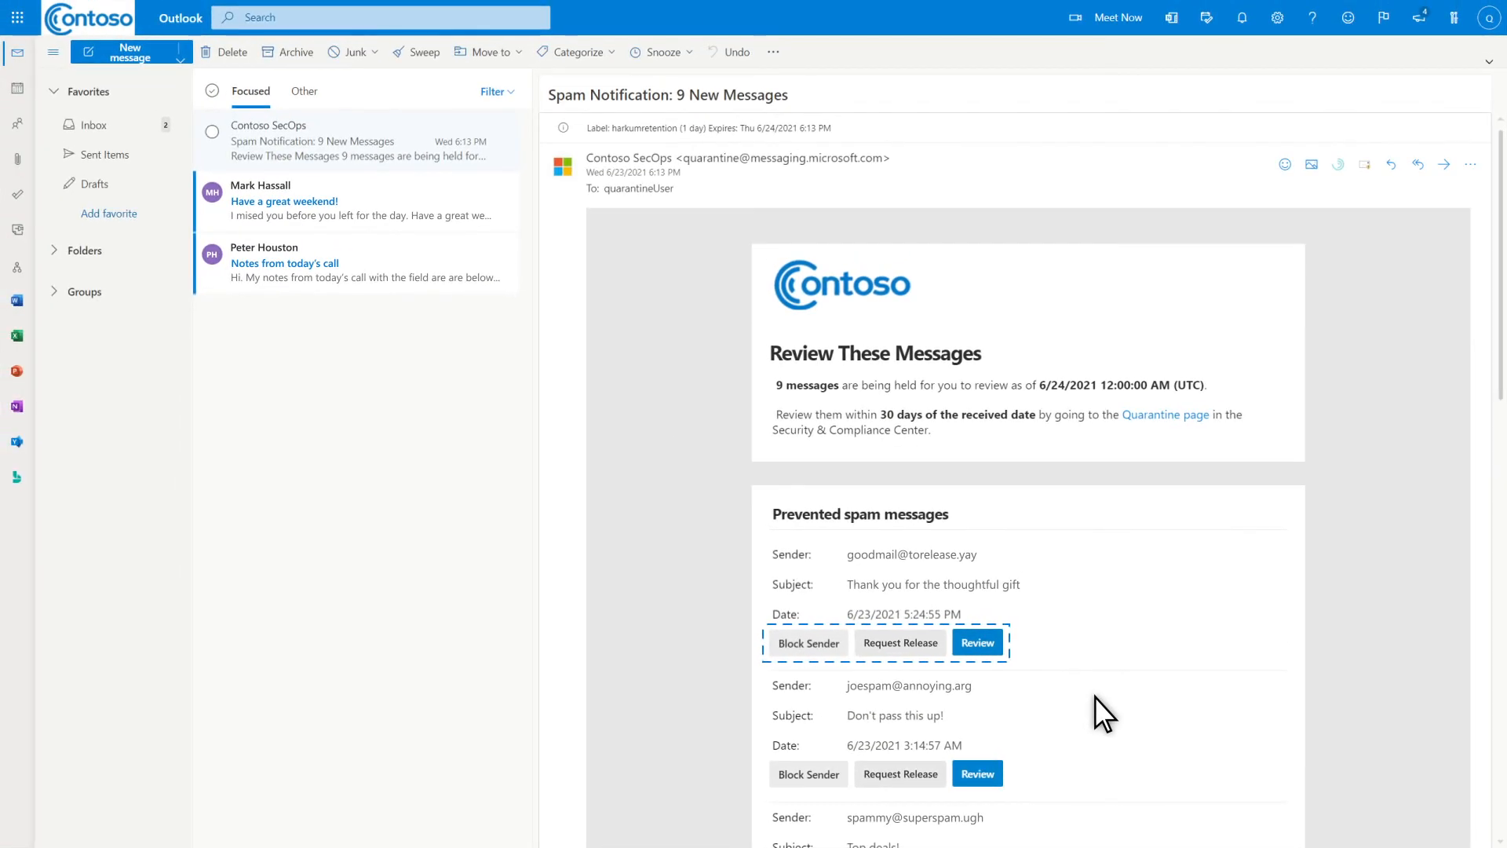
left_click(981, 645)
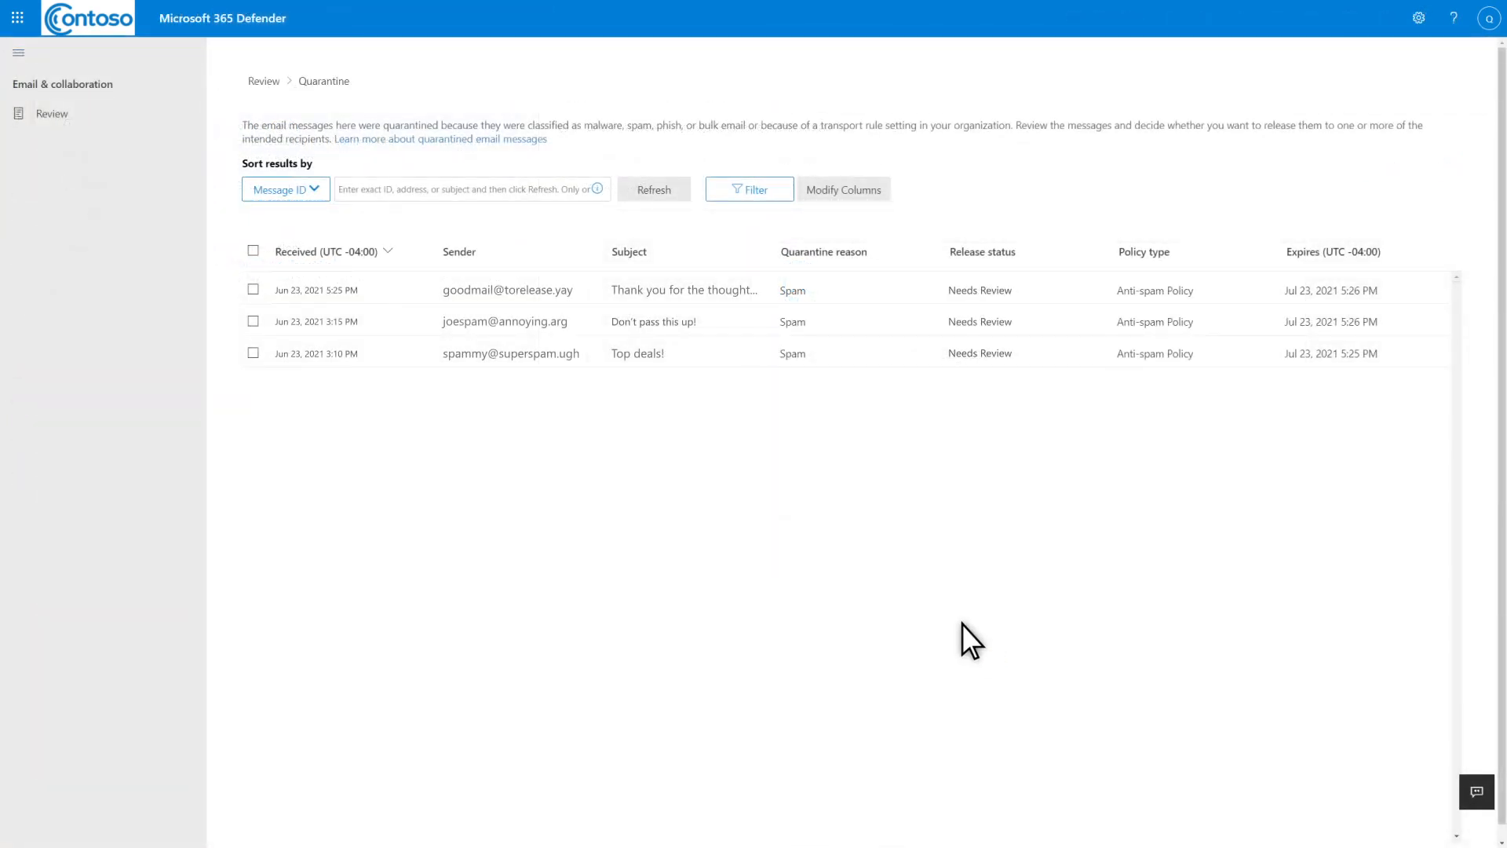
left_click(252, 290)
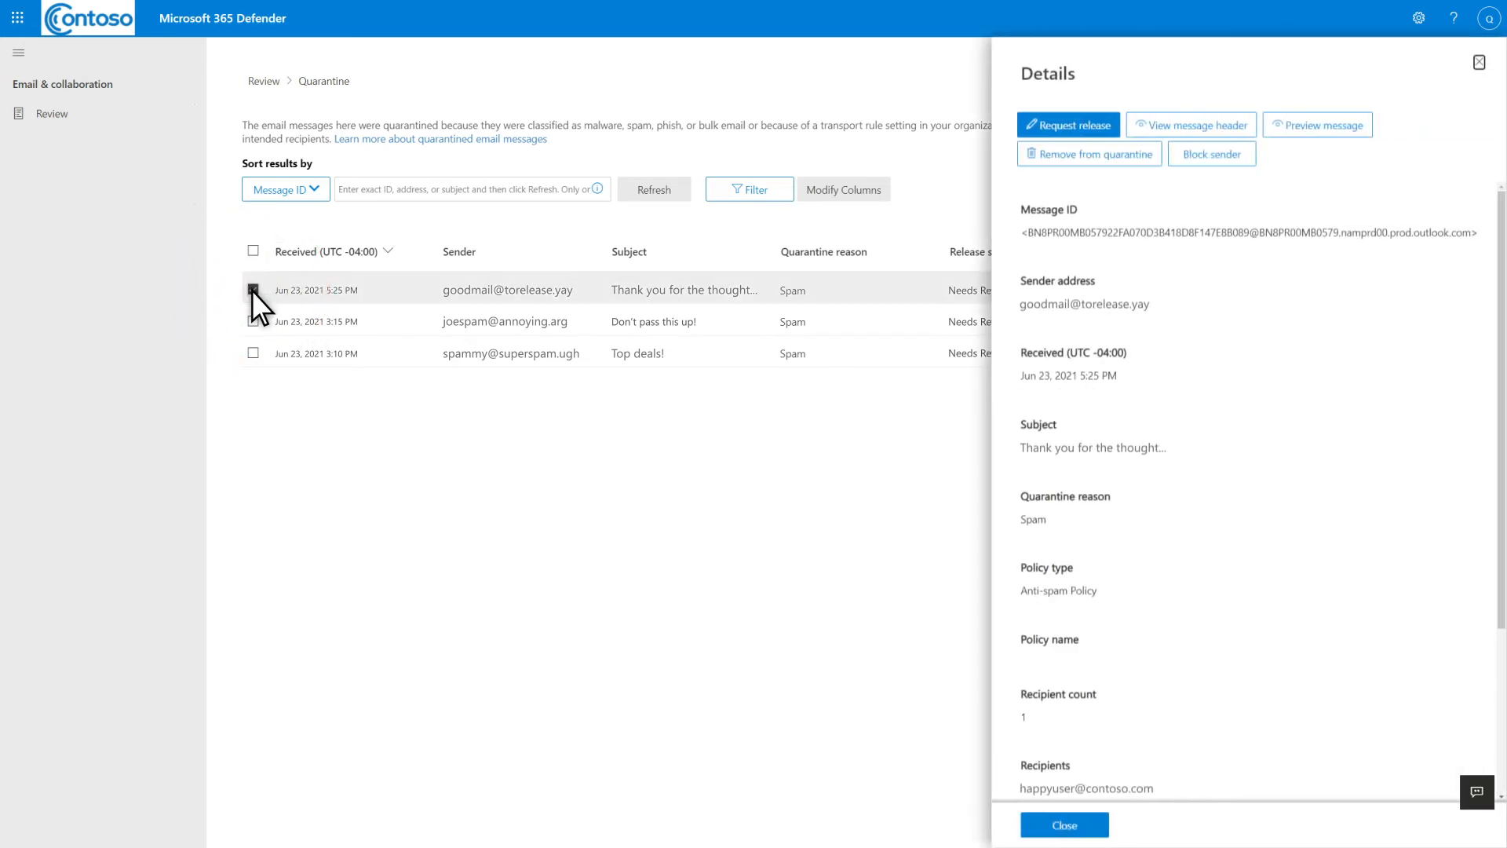
left_click(1112, 128)
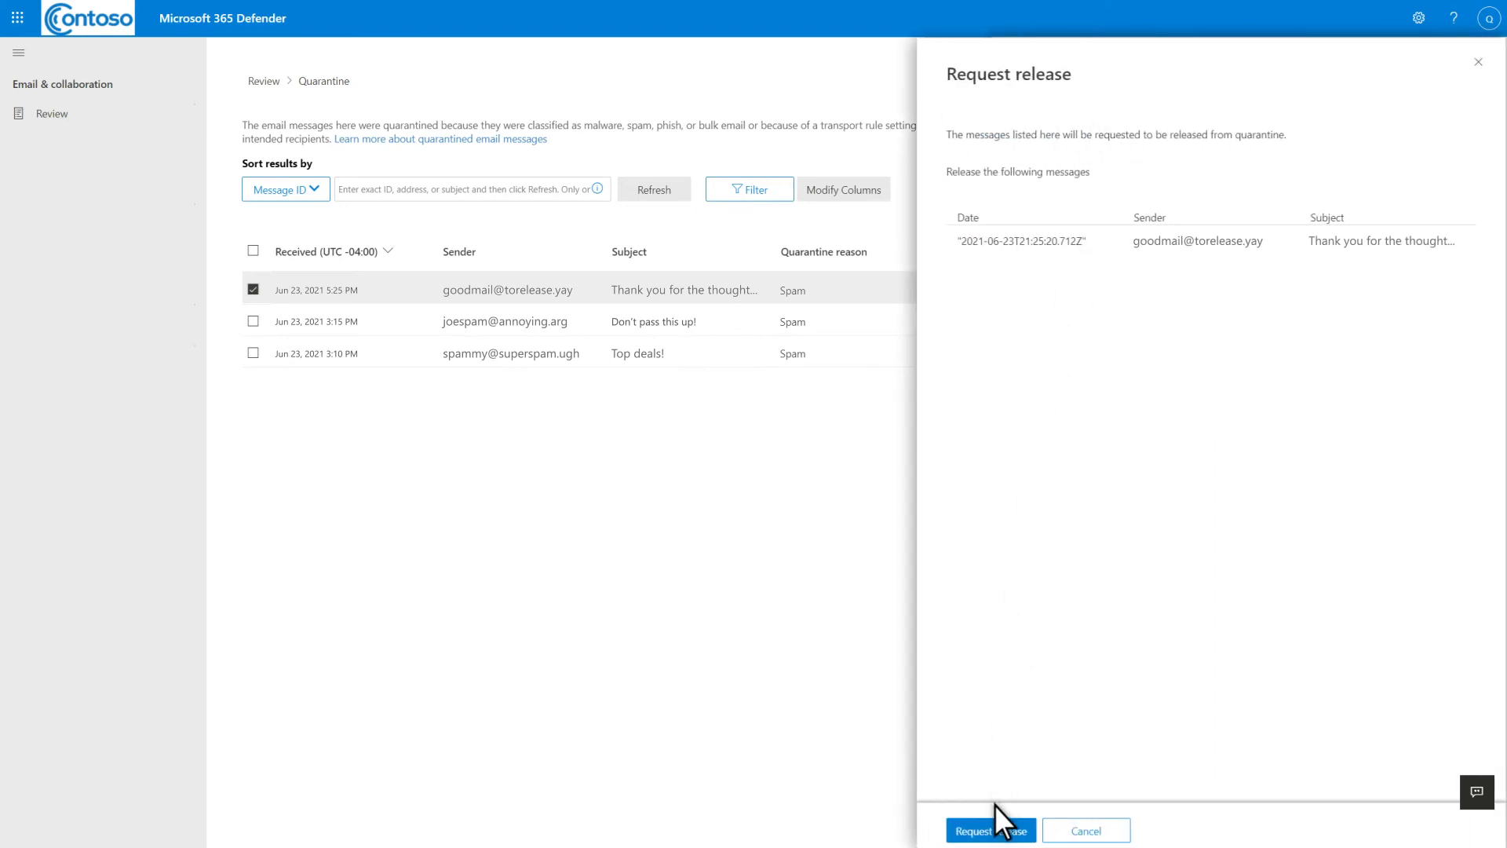
left_click(994, 831)
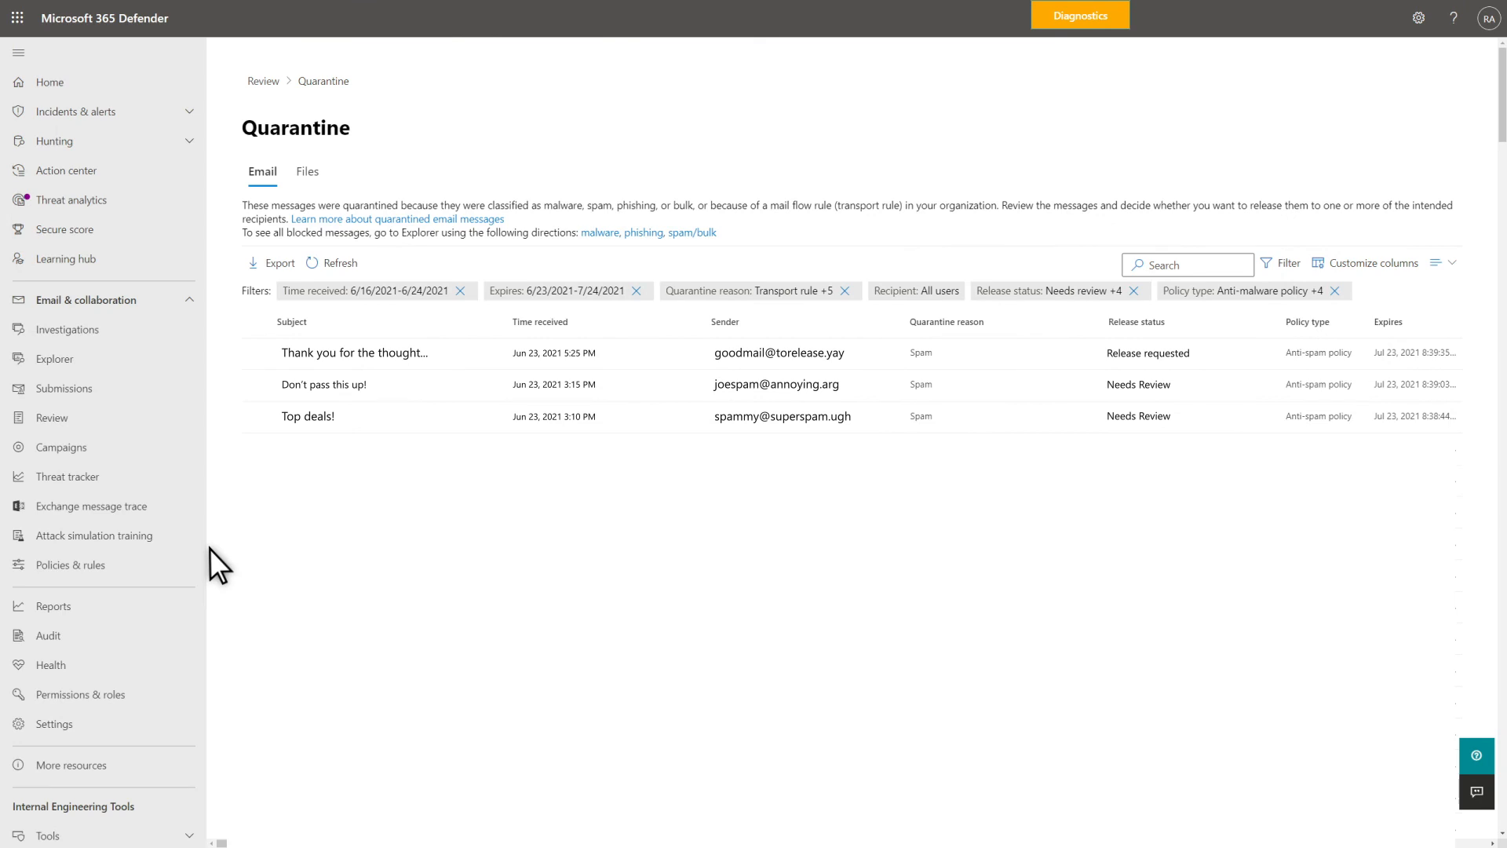
- As administrator, approve the release of "Thank you for the thoughtful gift" with reporting to Microsoft enabled
left_click(261, 353)
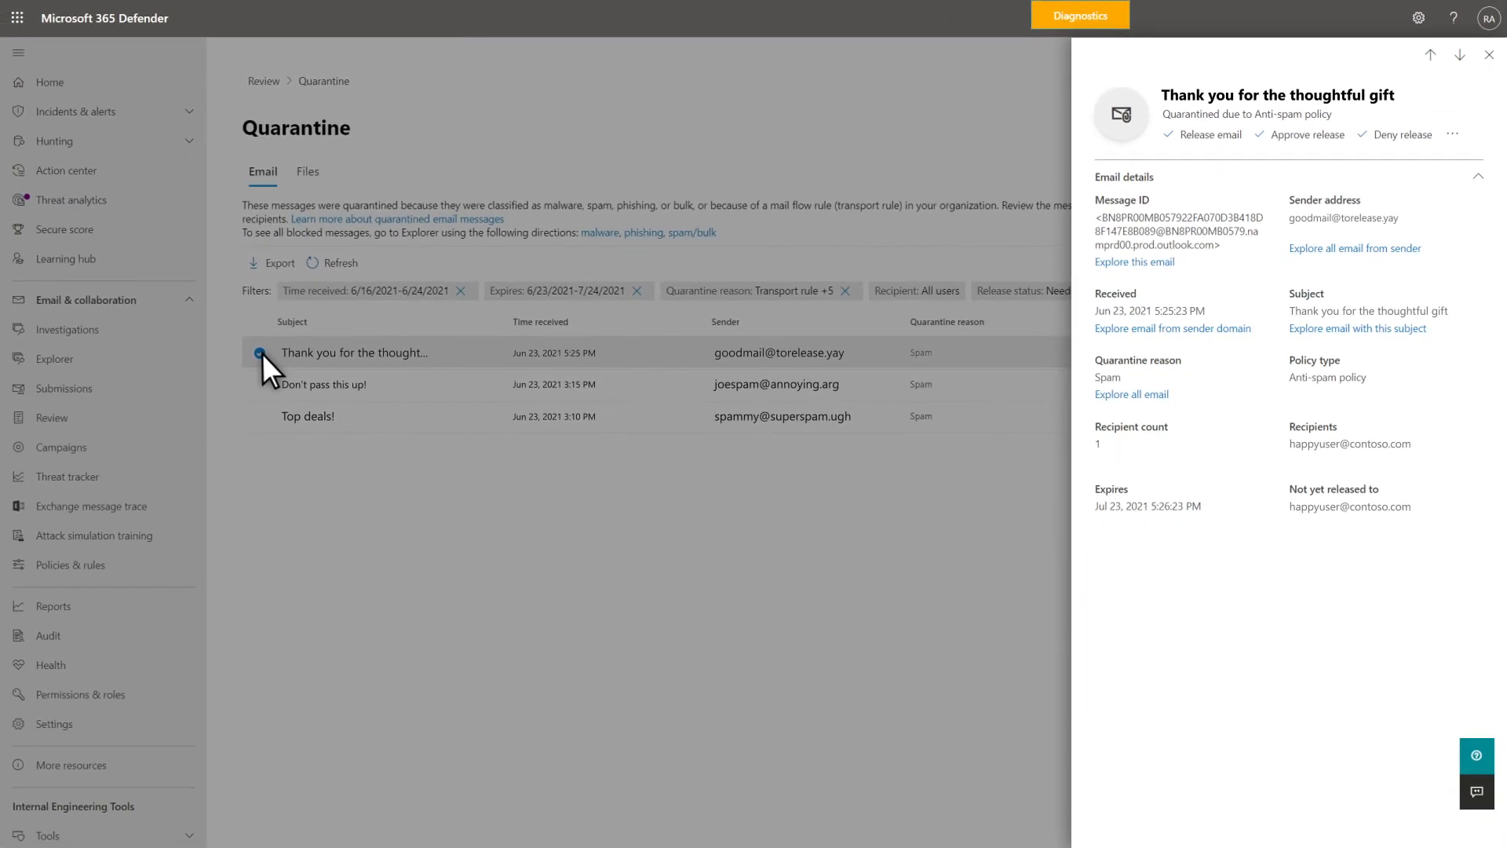
left_click(1288, 135)
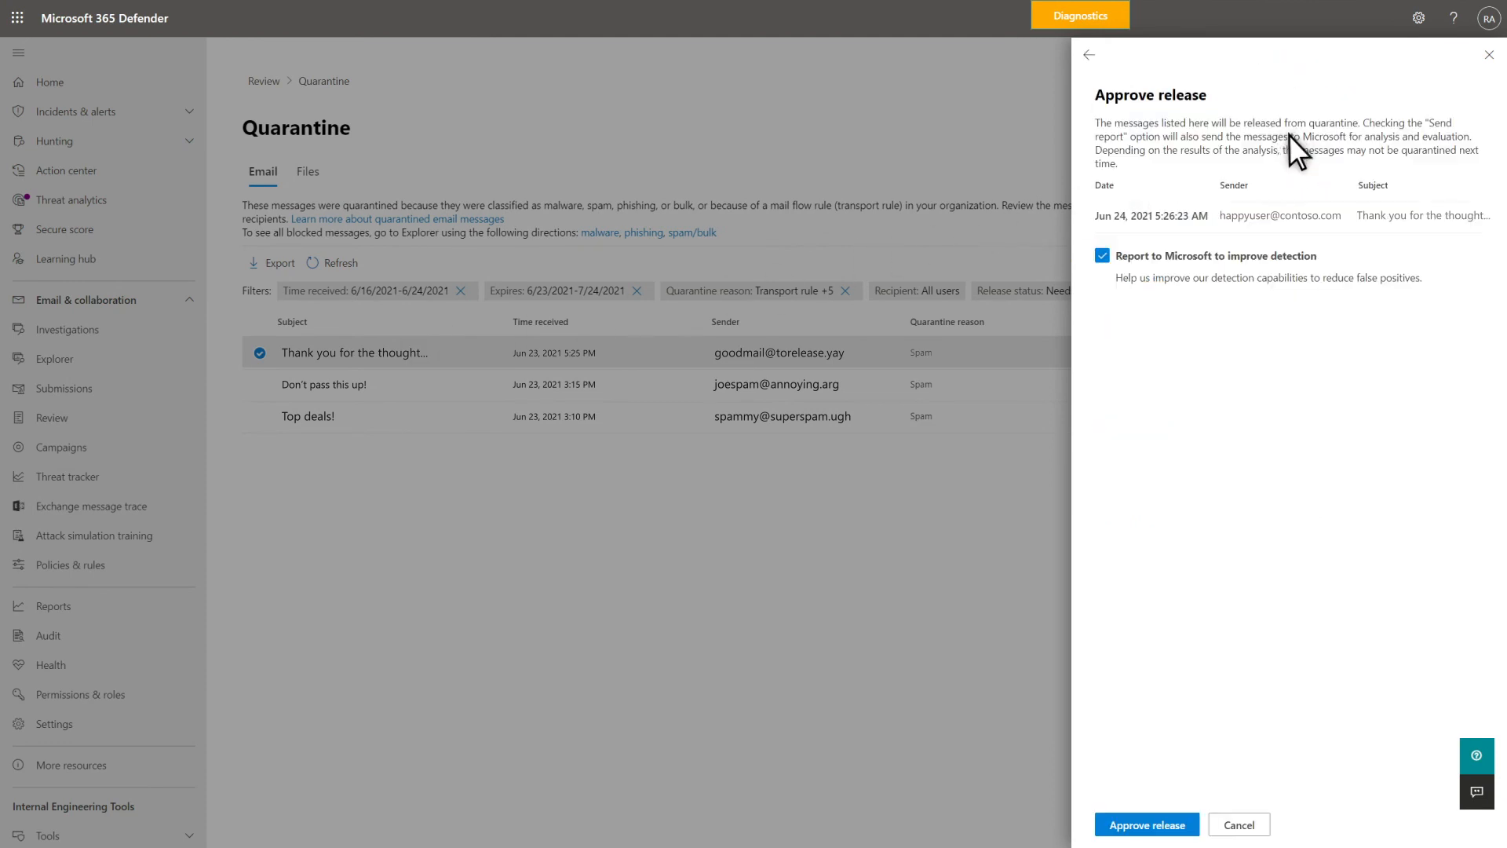
left_click(1177, 825)
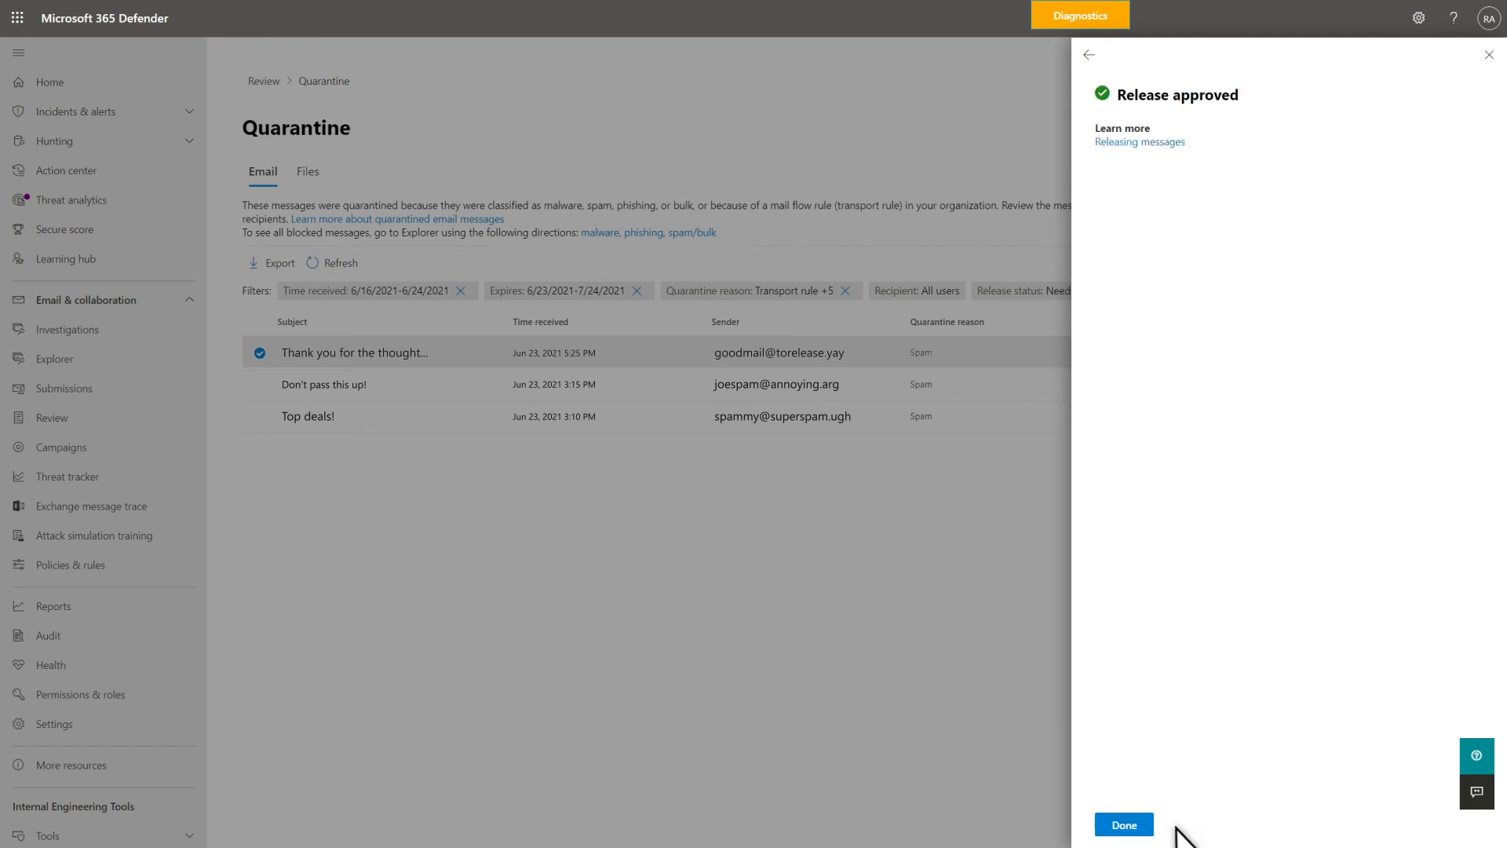